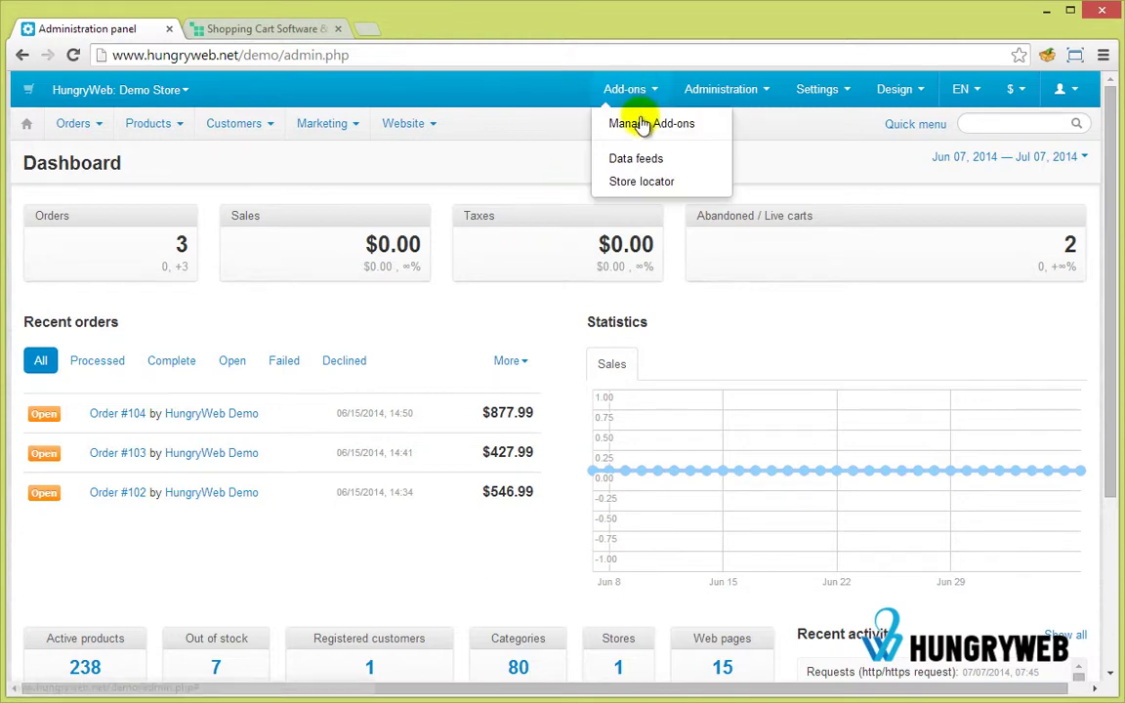
# Upload and install the Product Questions (HW) add-on from its local ZIP archive.
pyautogui.click(642, 124)
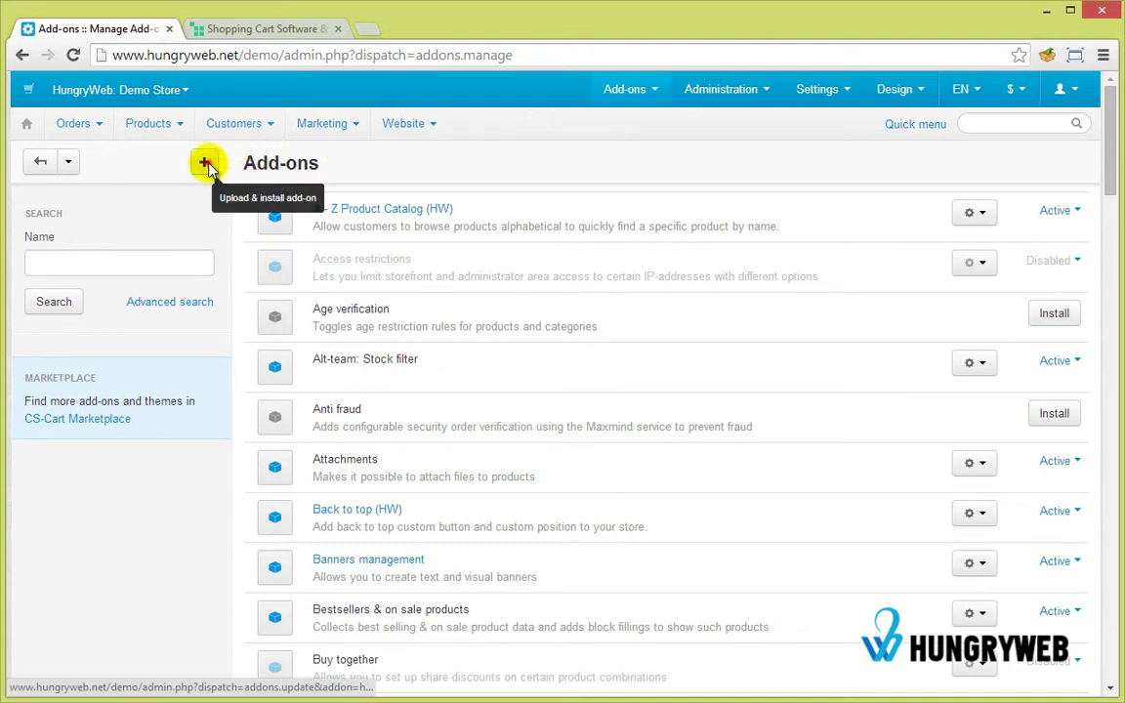
pyautogui.click(205, 164)
pyautogui.click(510, 482)
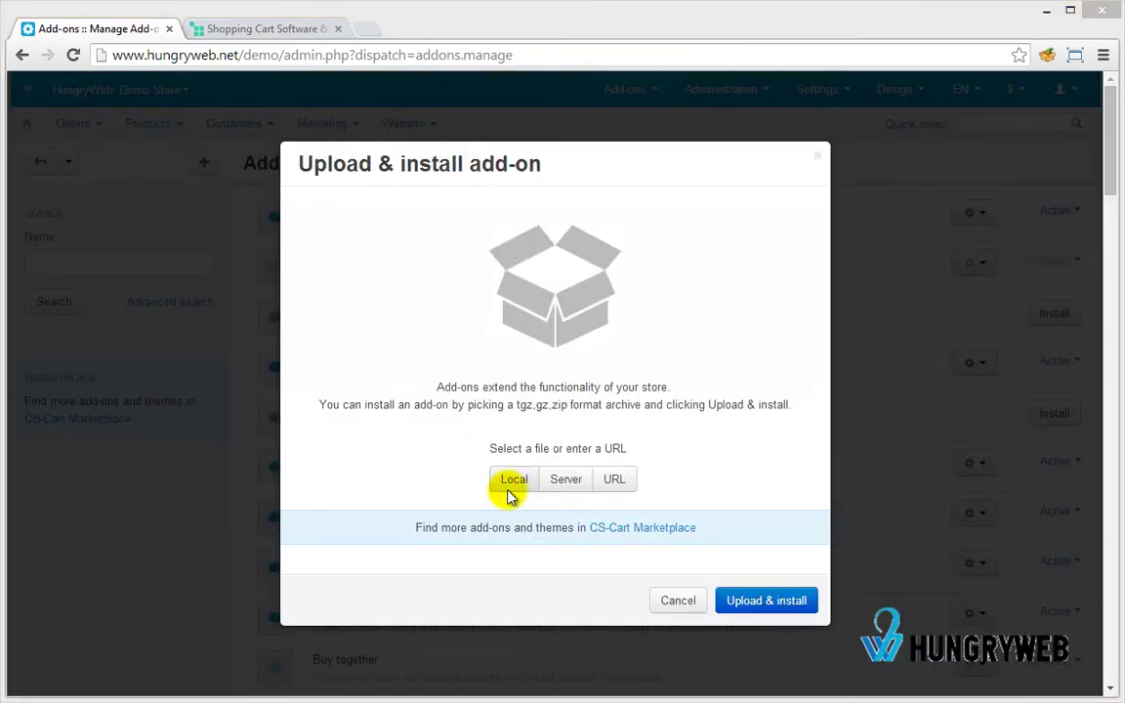
pyautogui.moveTo(425, 99); pyautogui.dragTo(541, 102)
pyautogui.click(432, 129)
pyautogui.doubleClick(432, 129)
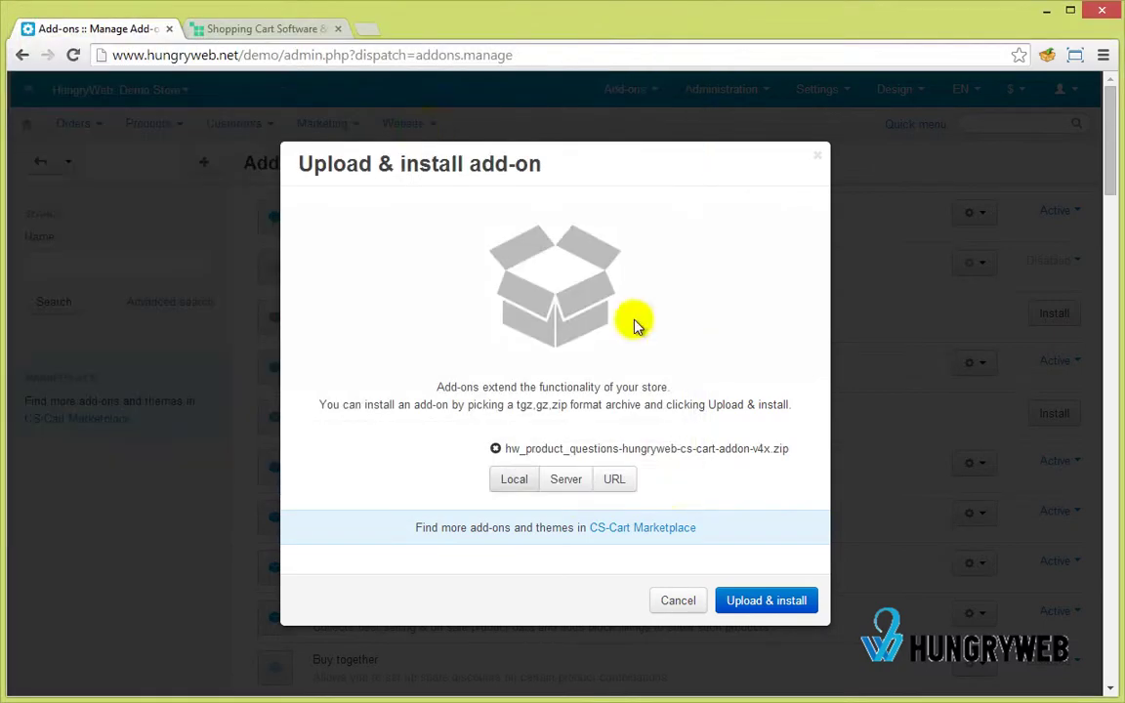
pyautogui.click(737, 601)
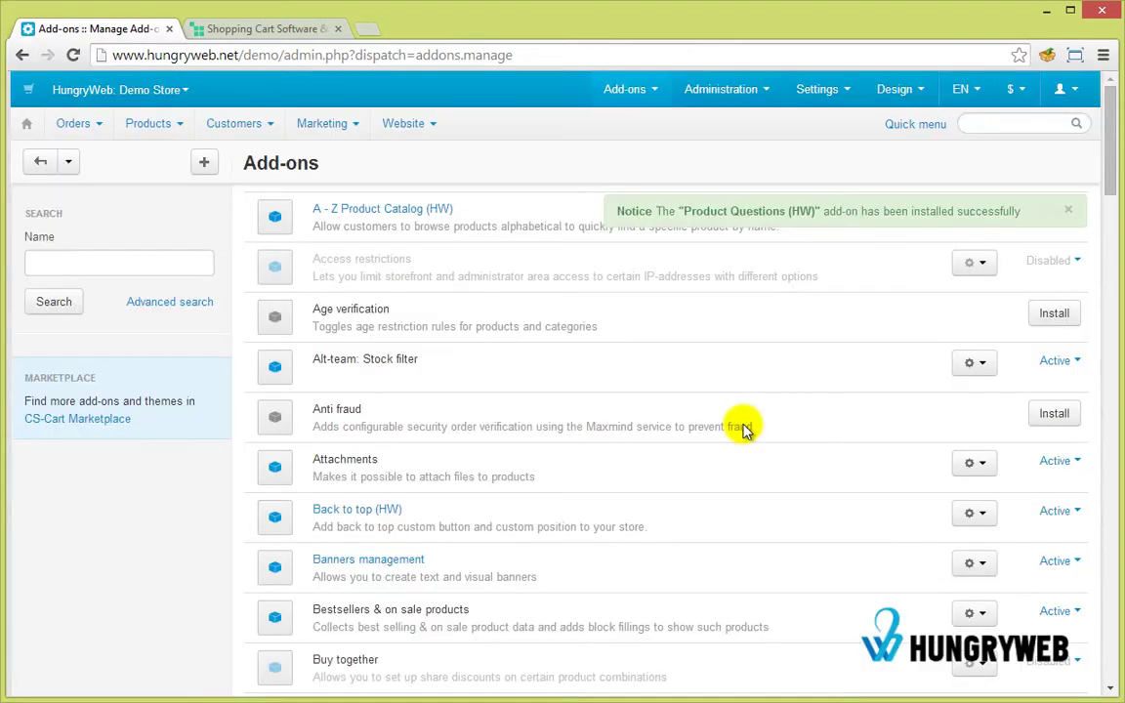
# Open the Product Questions (HW) settings and replace the recipient with the support e-mail address.
pyautogui.scroll(-12, 585, 472)
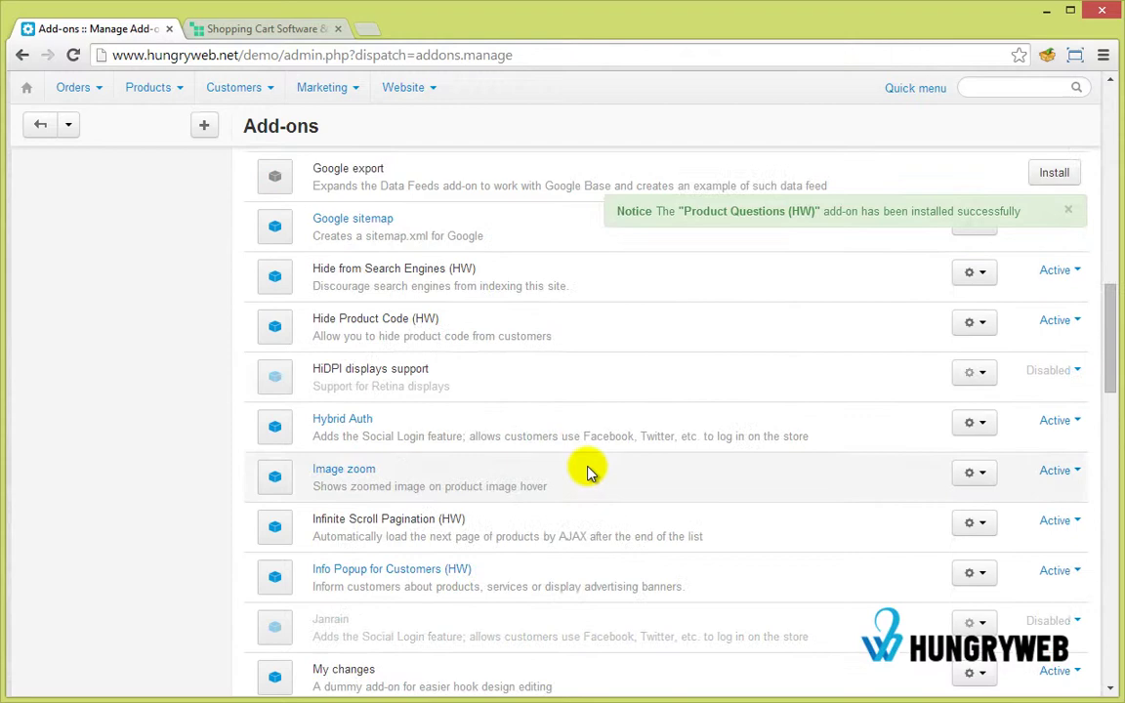
pyautogui.scroll(-3, 585, 470)
pyautogui.scroll(-4, 585, 470)
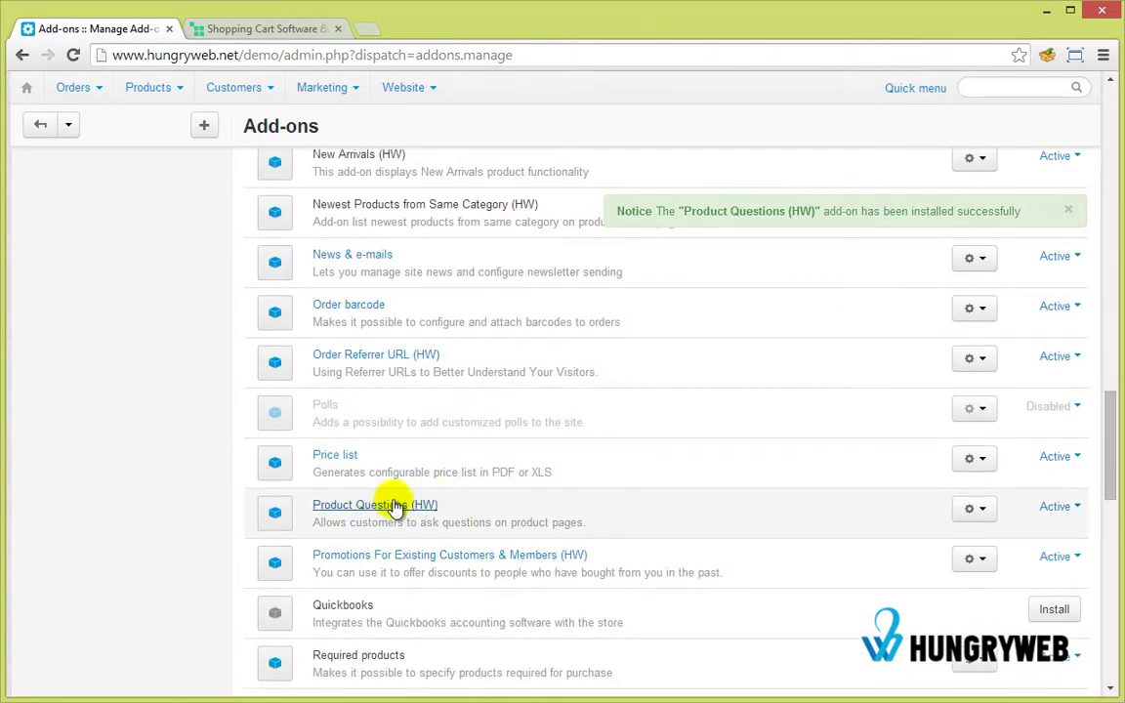
pyautogui.click(382, 507)
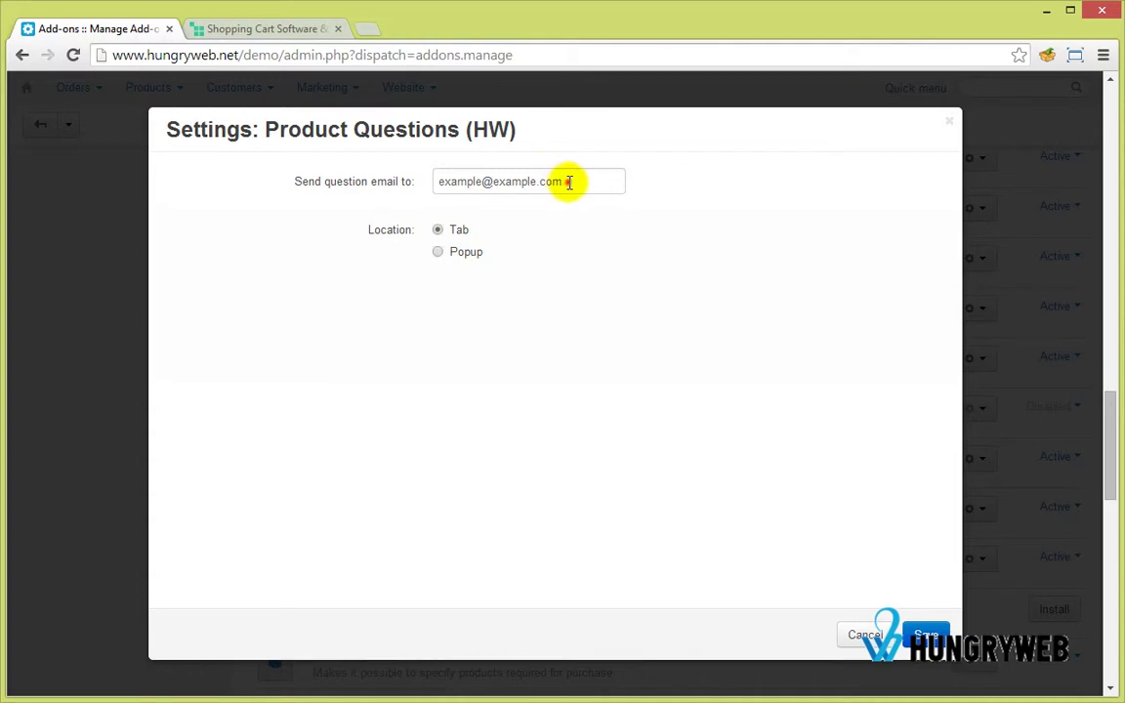
pyautogui.moveTo(566, 181); pyautogui.dragTo(371, 178)
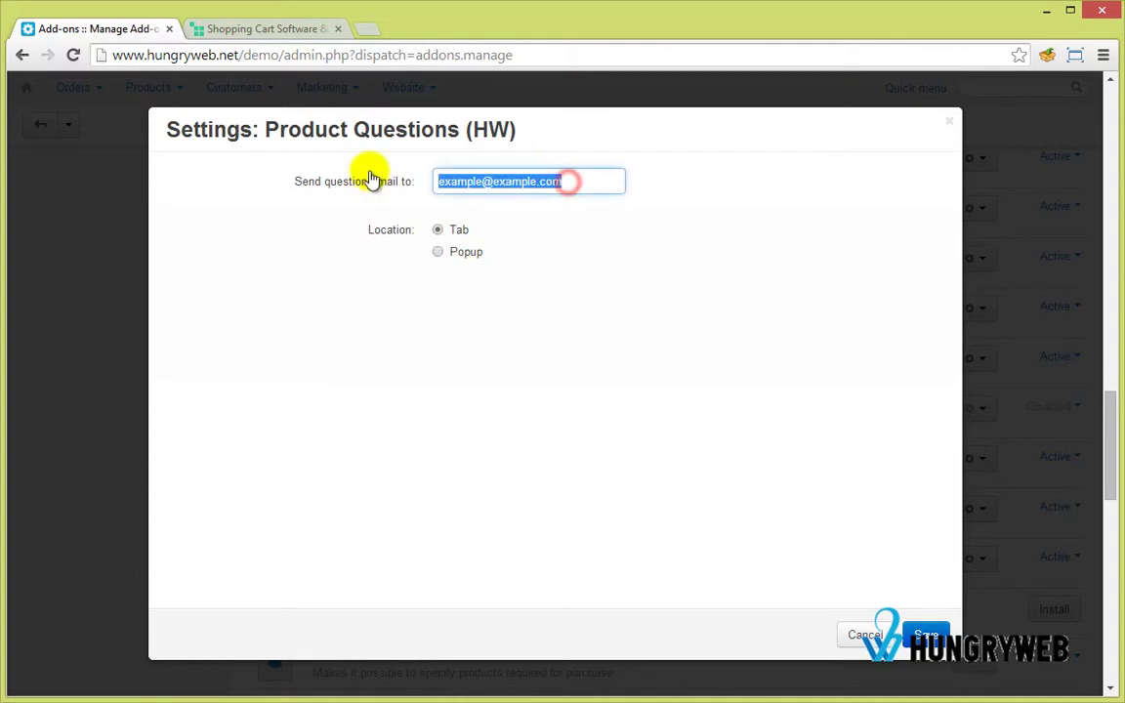
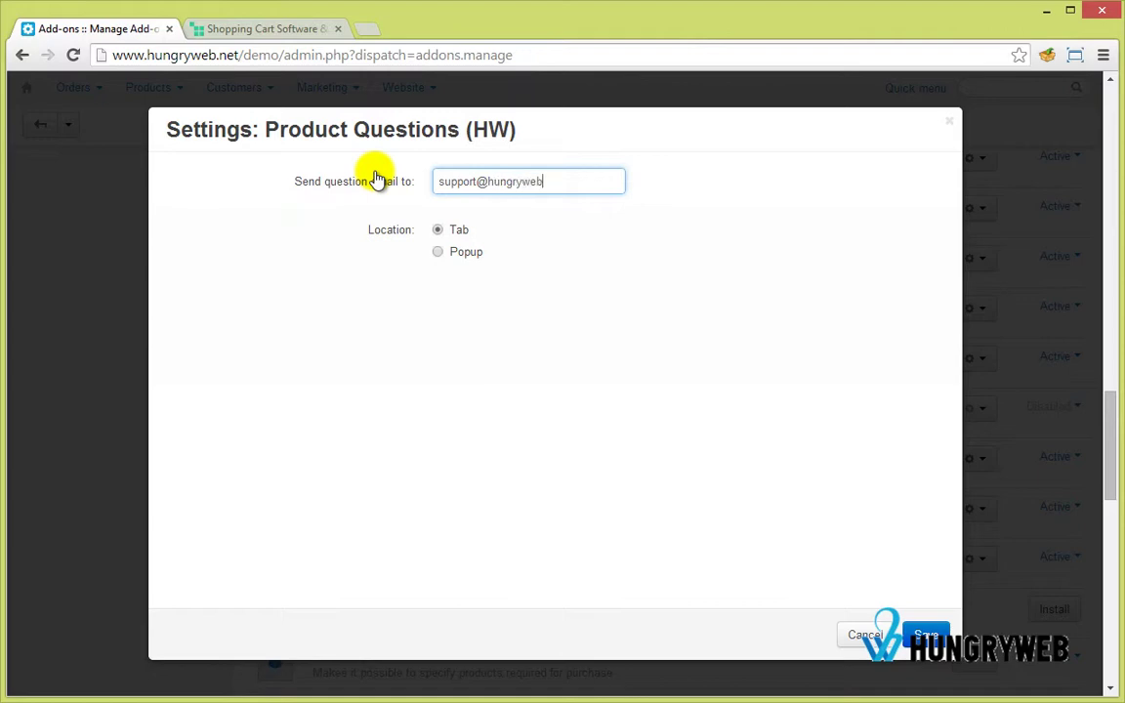
# Leave the question form Location on Tab and save the add-on settings.
pyautogui.click(466, 253)
pyautogui.click(456, 233)
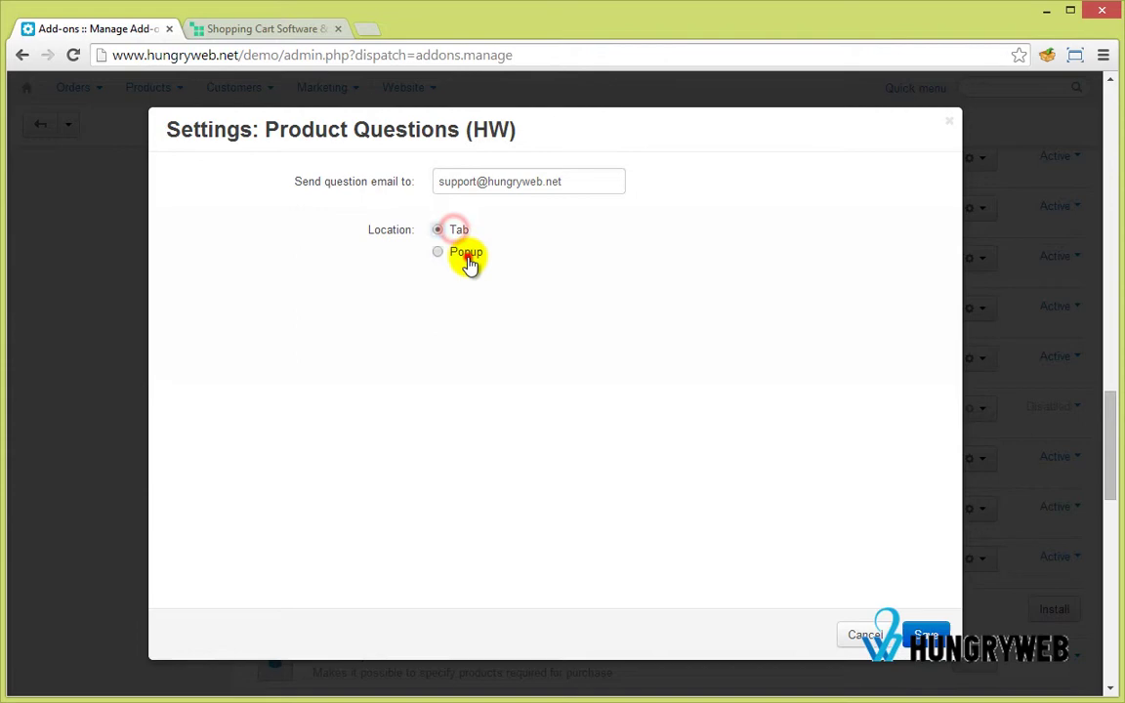
pyautogui.click(465, 253)
pyautogui.click(458, 232)
pyautogui.click(926, 634)
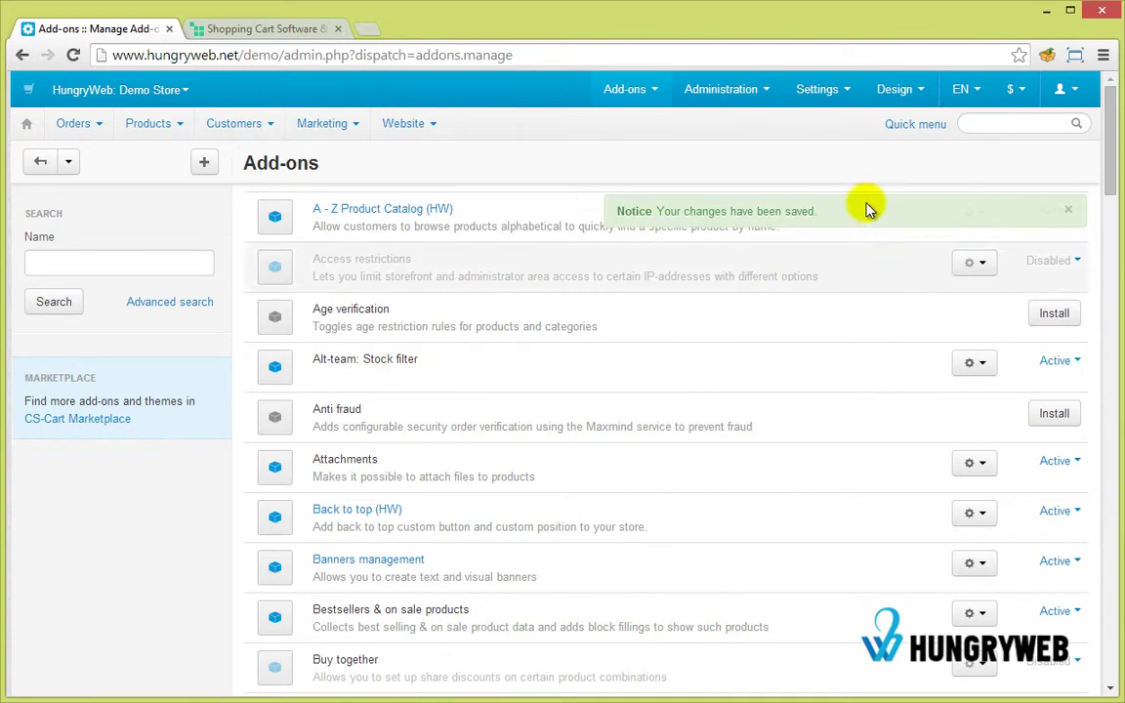
# Tick Product Questions in the Image verification 'Use for' list of anti-bot protected forms.
pyautogui.moveTo(817, 89)
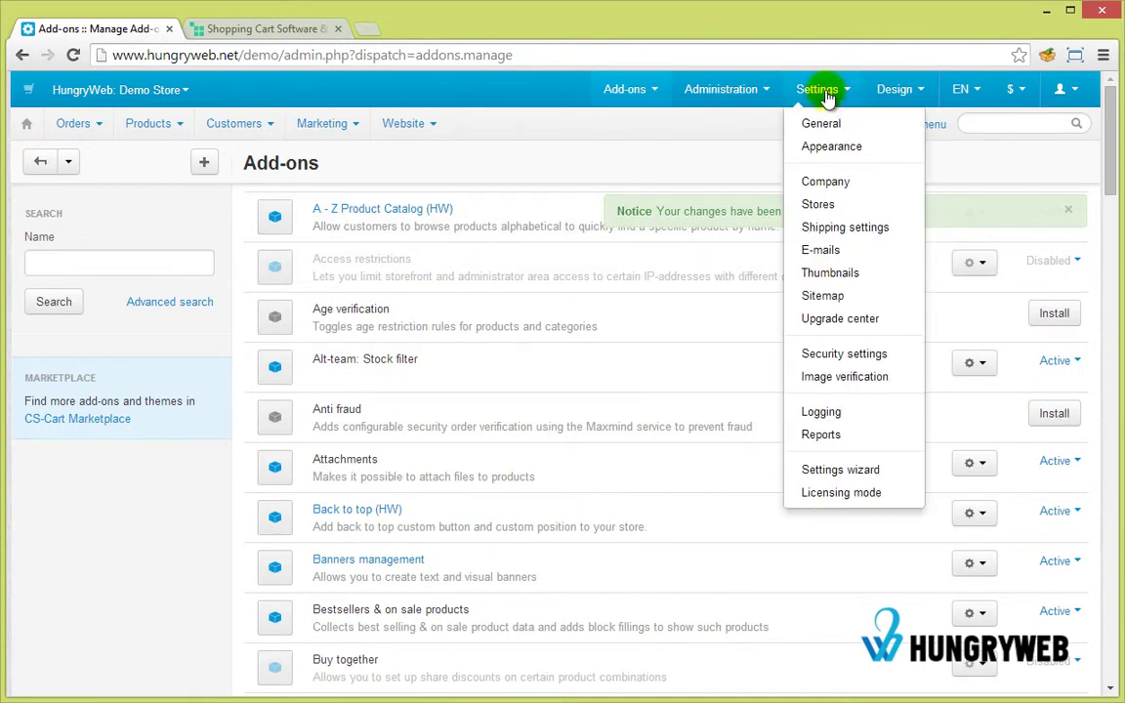
pyautogui.click(845, 376)
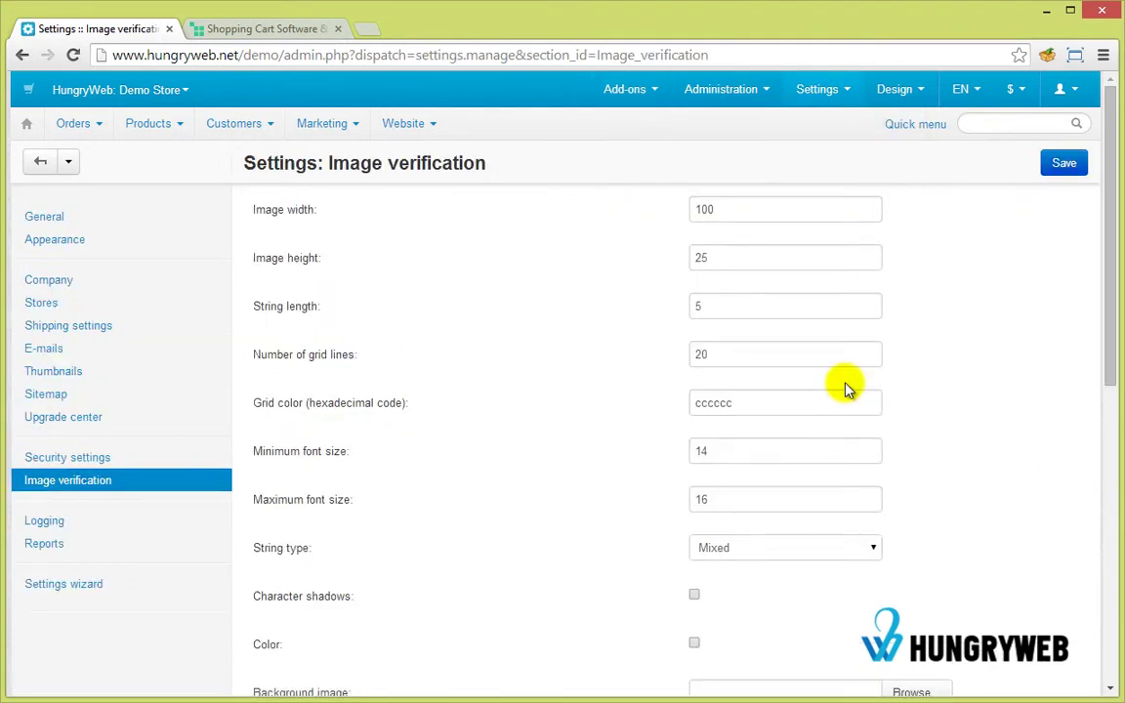
pyautogui.scroll(-6, 846, 388)
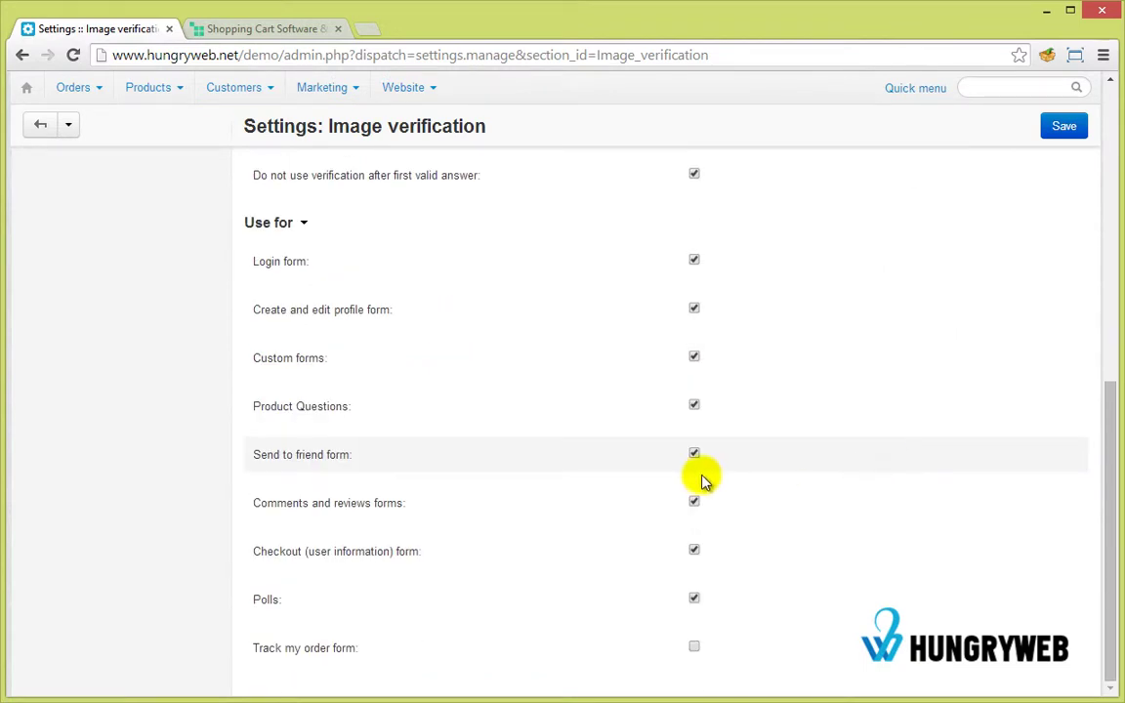
pyautogui.moveTo(246, 406); pyautogui.dragTo(378, 410)
pyautogui.click(694, 406)
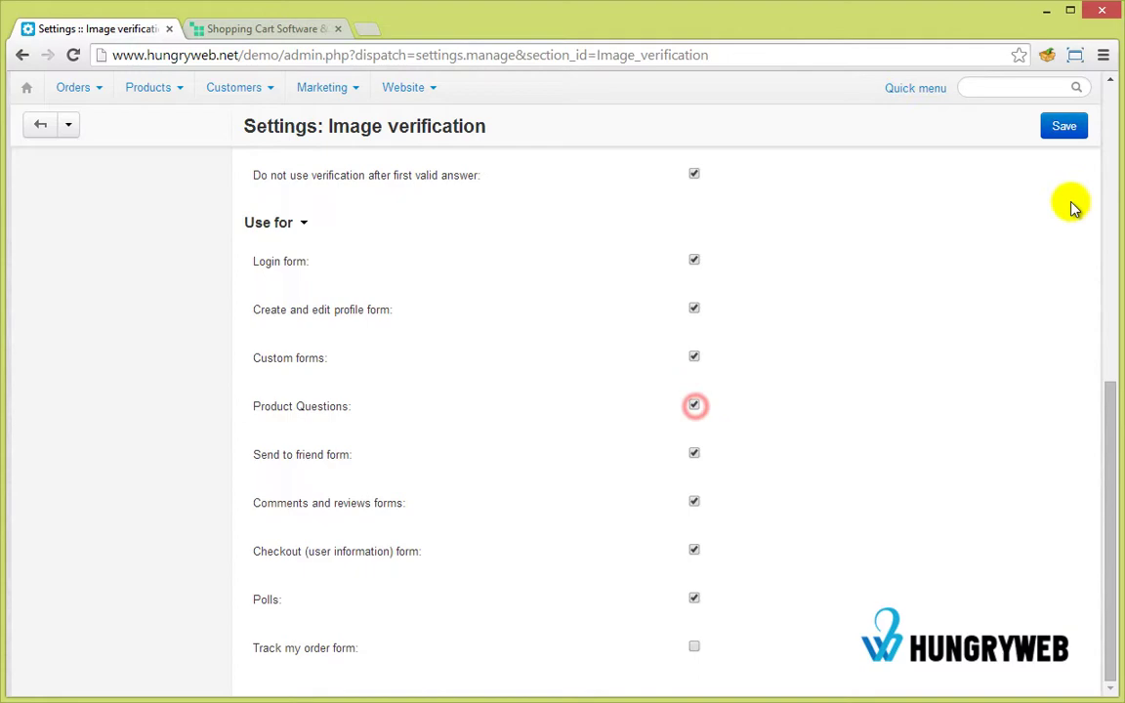
pyautogui.scroll(8, 1019, 281)
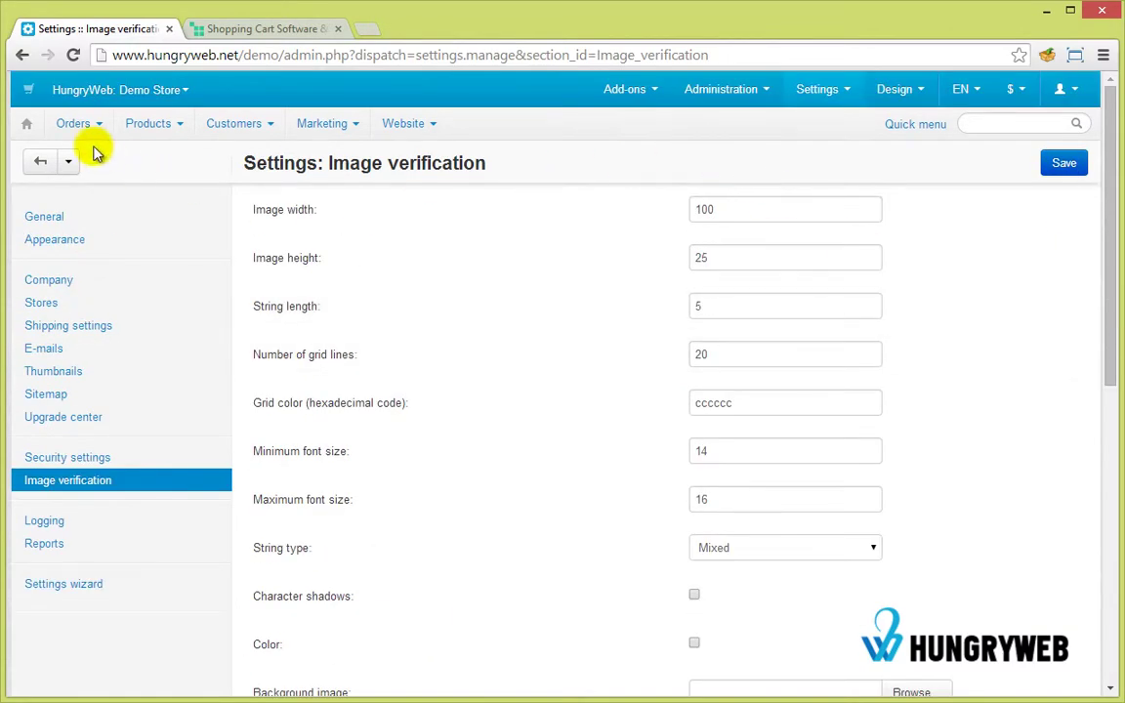
# On the storefront, open the Apple iPhone 5c product page from Hot deals.
pyautogui.click(231, 32)
pyautogui.scroll(-10, 669, 336)
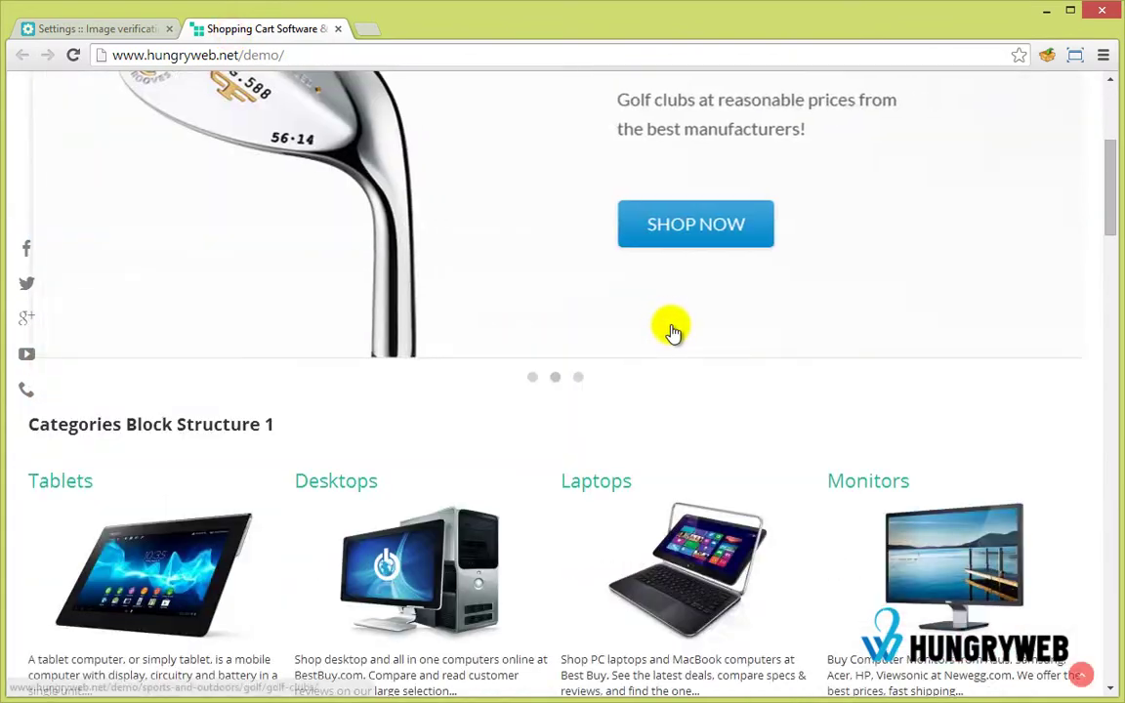
pyautogui.scroll(-10, 664, 357)
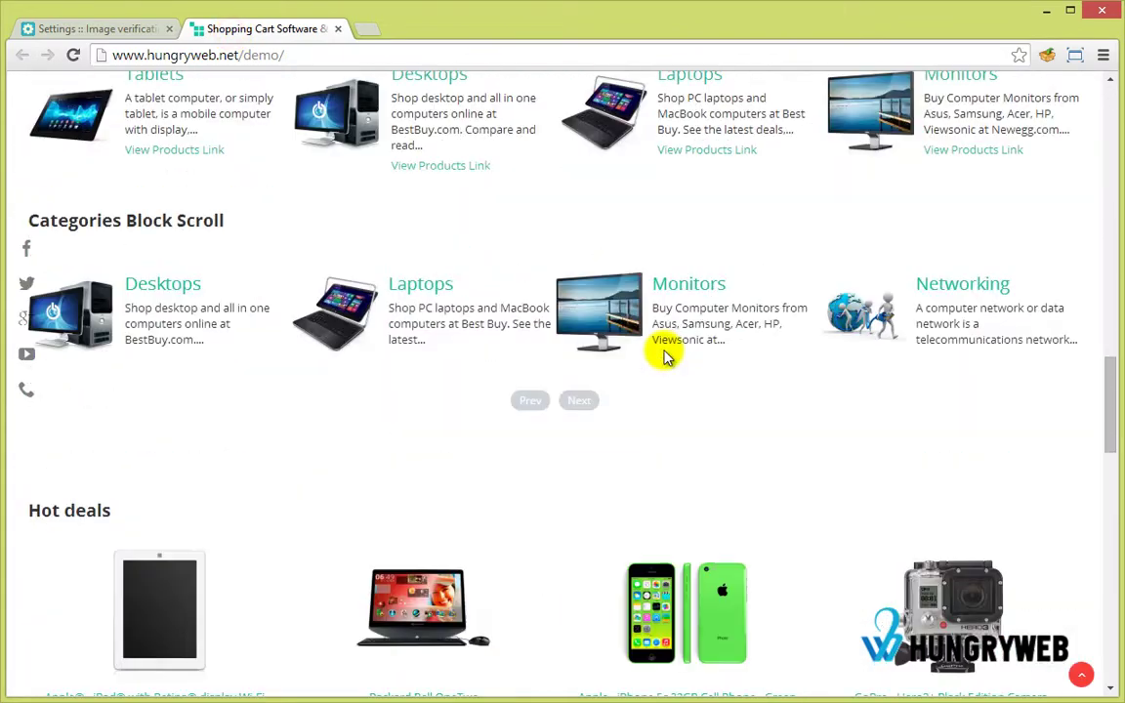
pyautogui.click(664, 356)
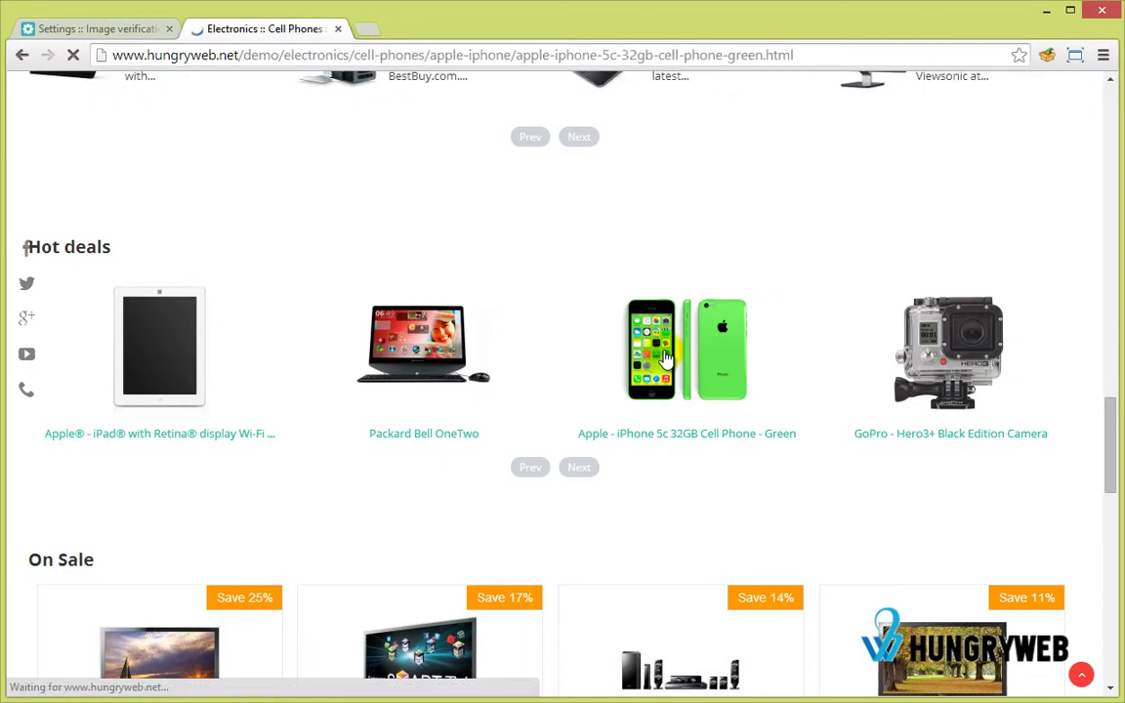
# Show the Product Questions tab and look over its question form and anti-bot check.
pyautogui.scroll(-3, 627, 339)
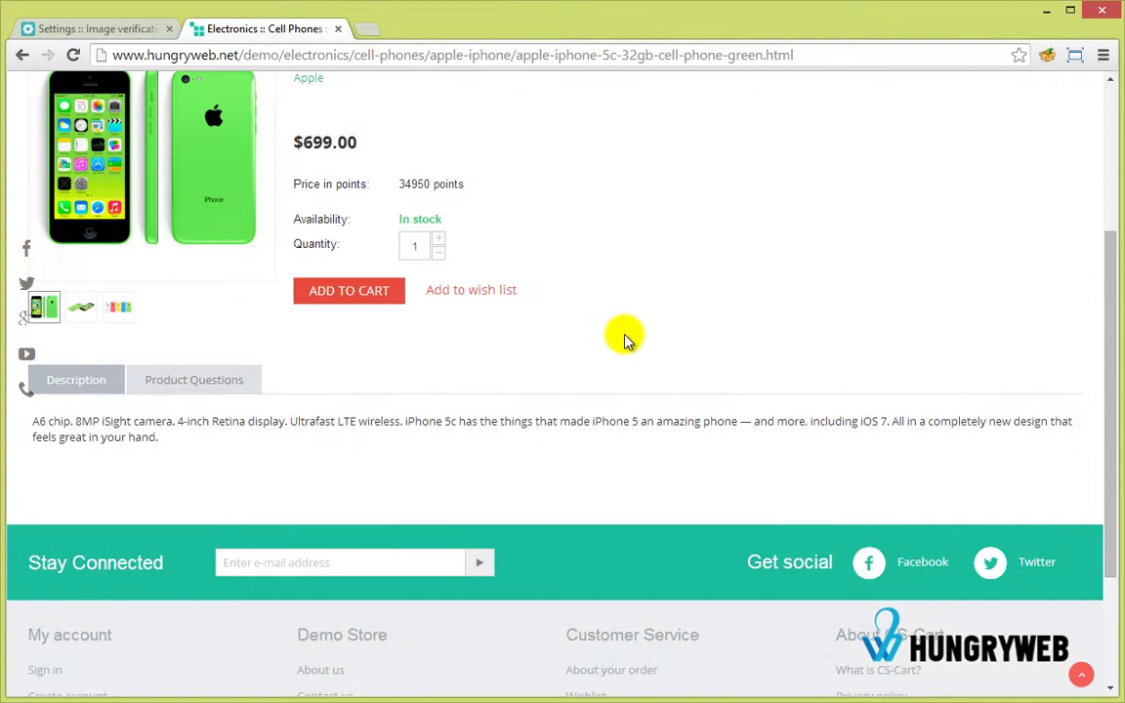
pyautogui.click(241, 379)
pyautogui.scroll(-2, 527, 385)
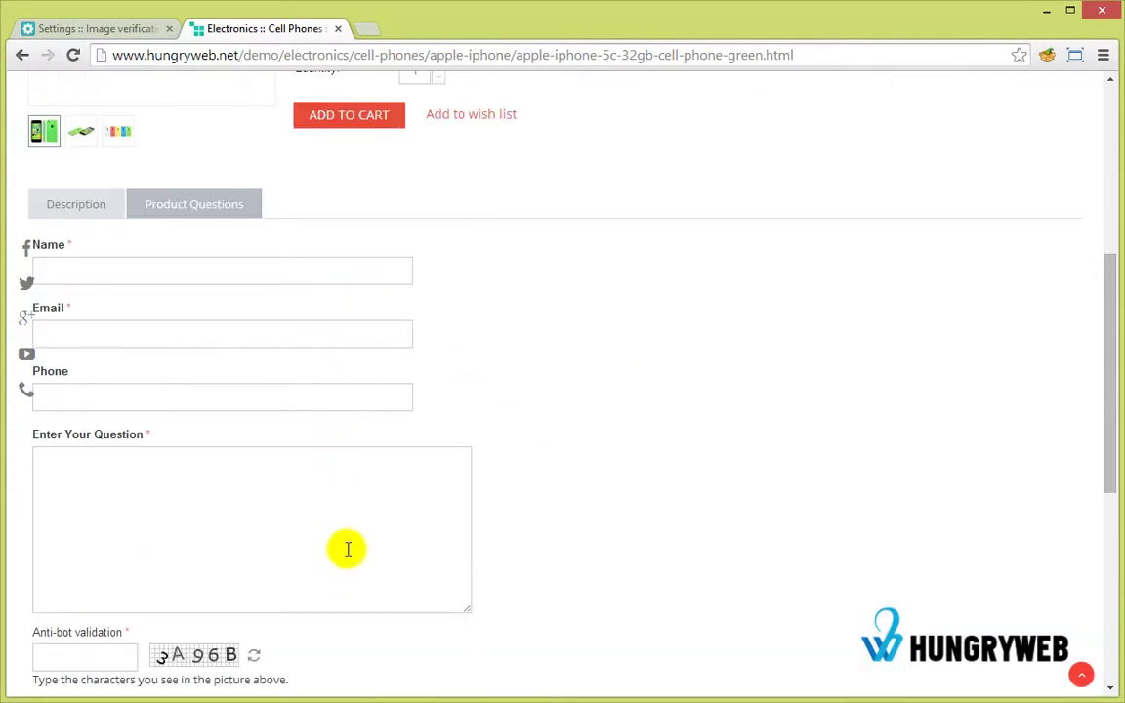
pyautogui.scroll(-3, 351, 551)
pyautogui.scroll(10, 371, 563)
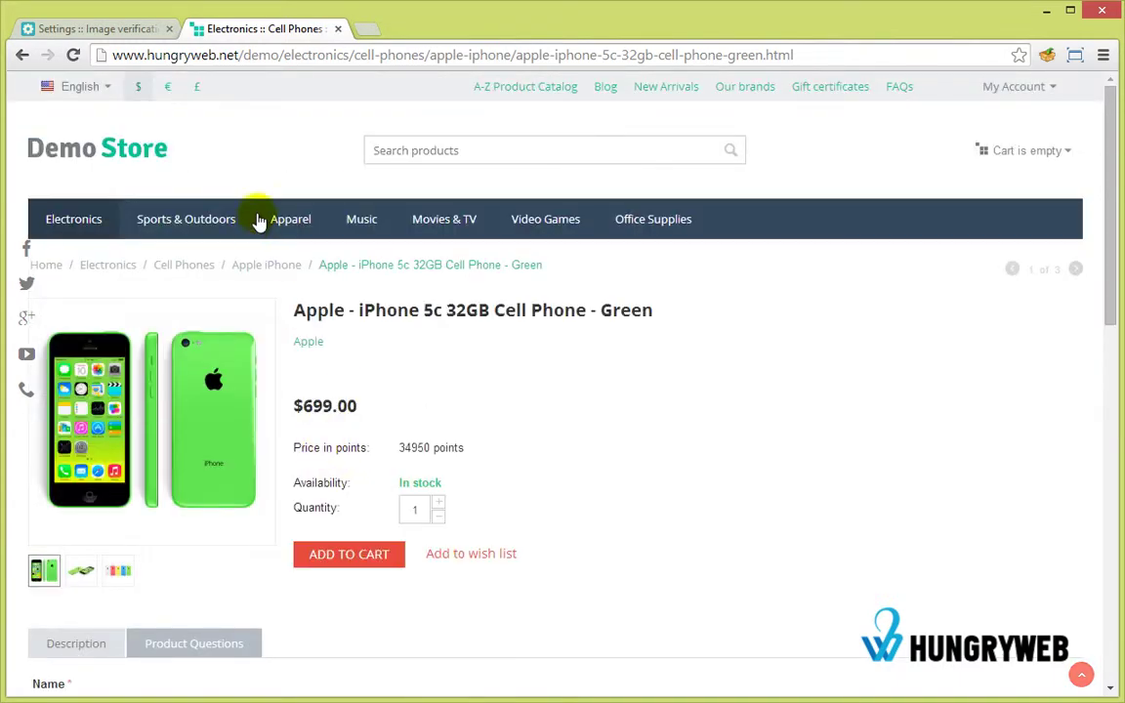
# Switch the Product Questions (HW) form Location from Tab to Popup and save.
pyautogui.click(84, 28)
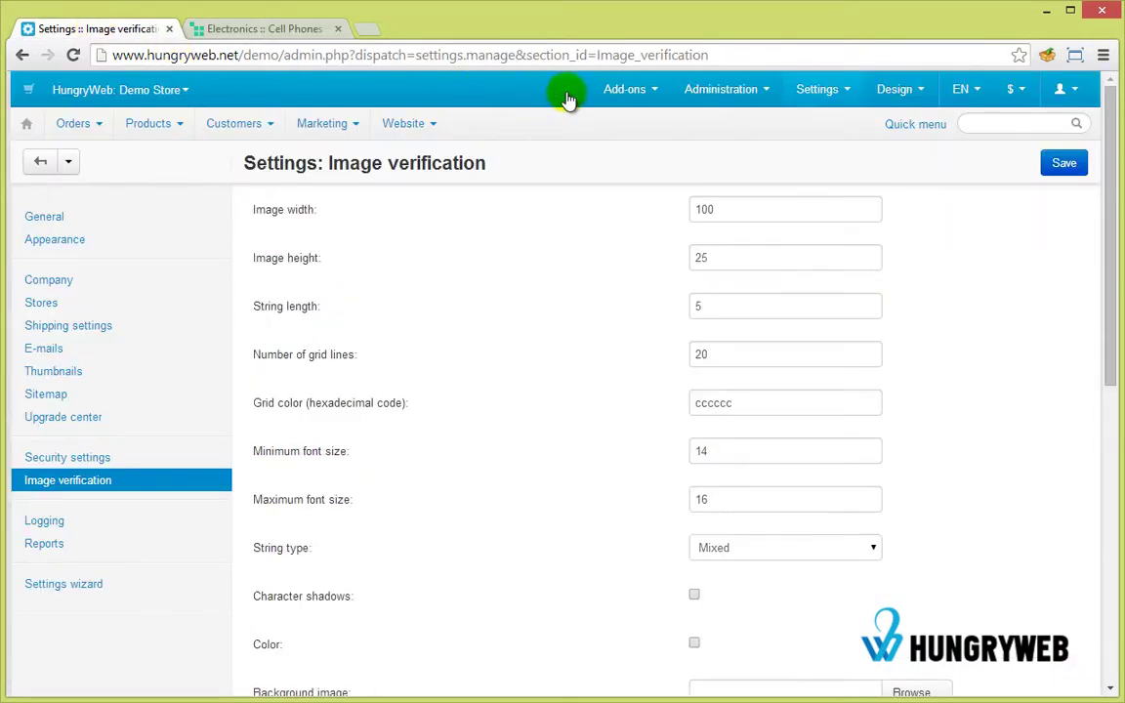
pyautogui.moveTo(625, 88)
pyautogui.click(631, 140)
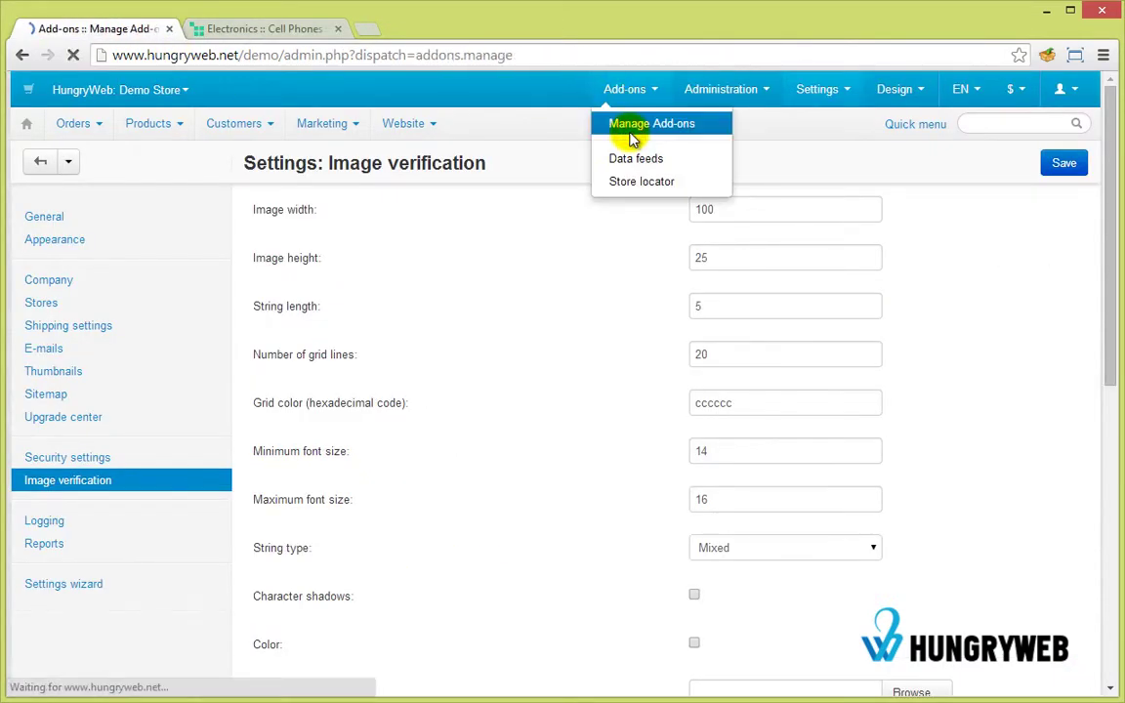
pyautogui.scroll(-15, 664, 322)
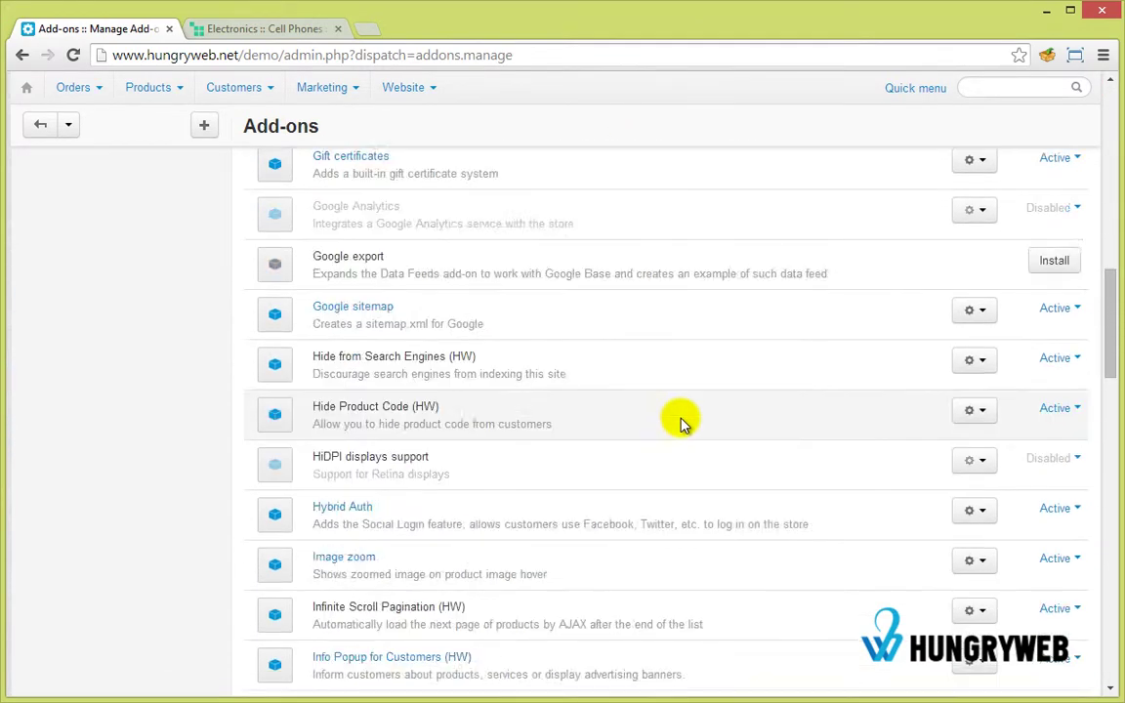
pyautogui.scroll(-6, 681, 422)
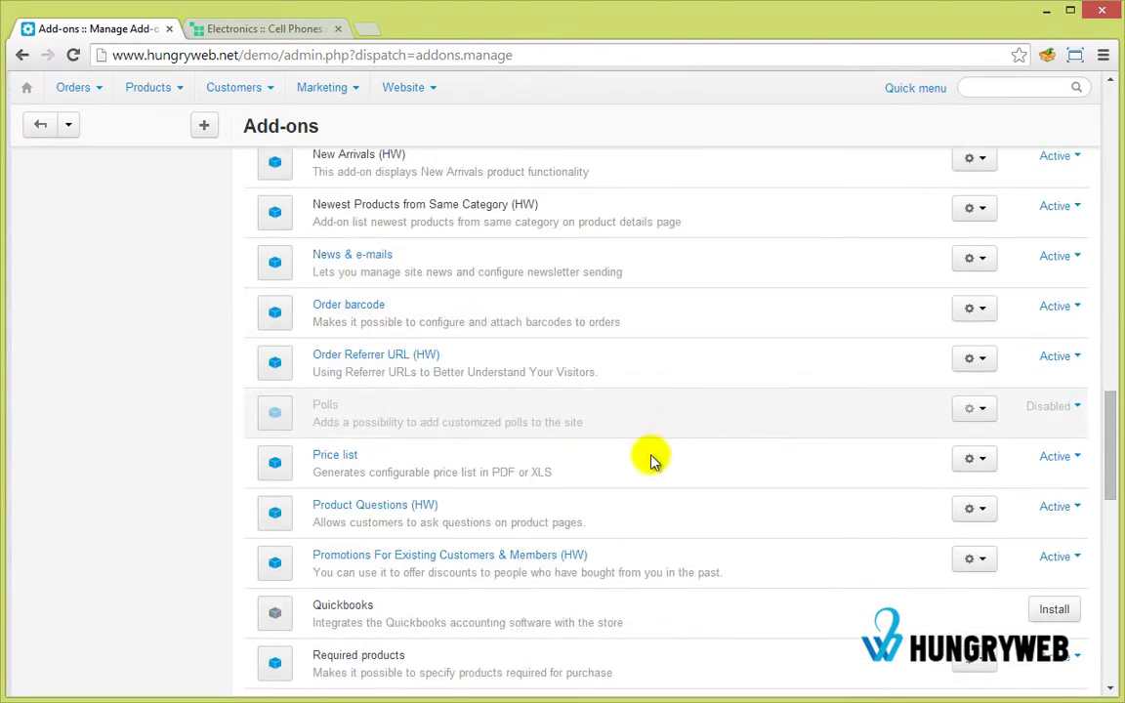
pyautogui.click(396, 506)
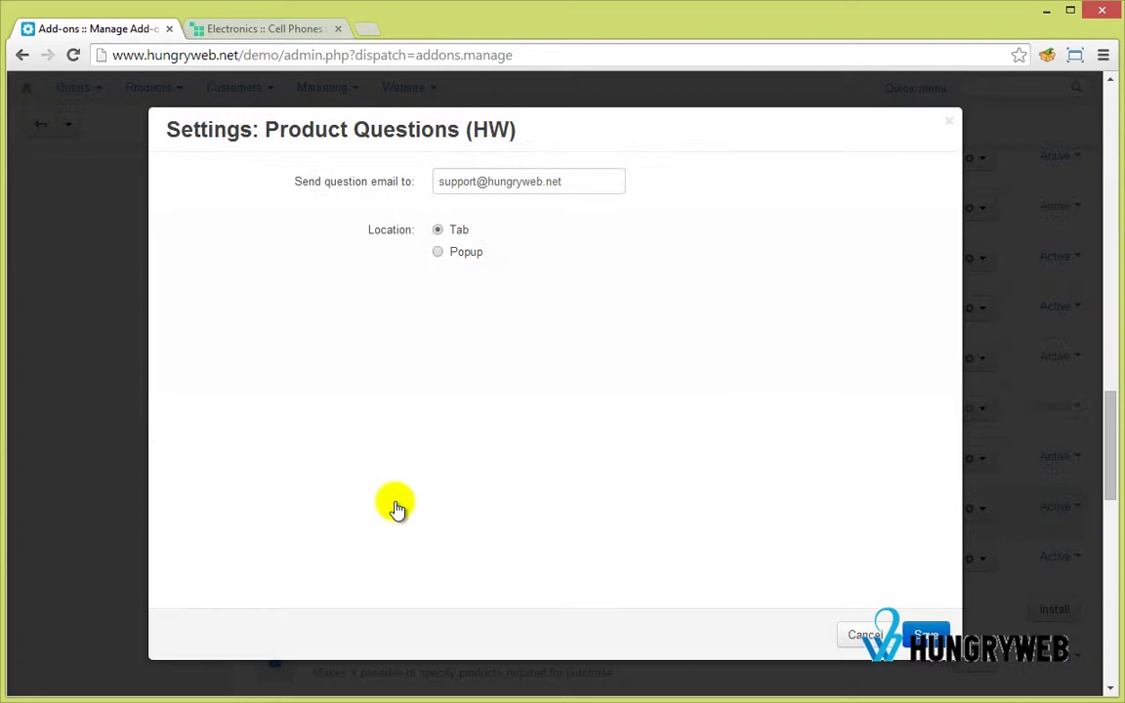
pyautogui.click(467, 252)
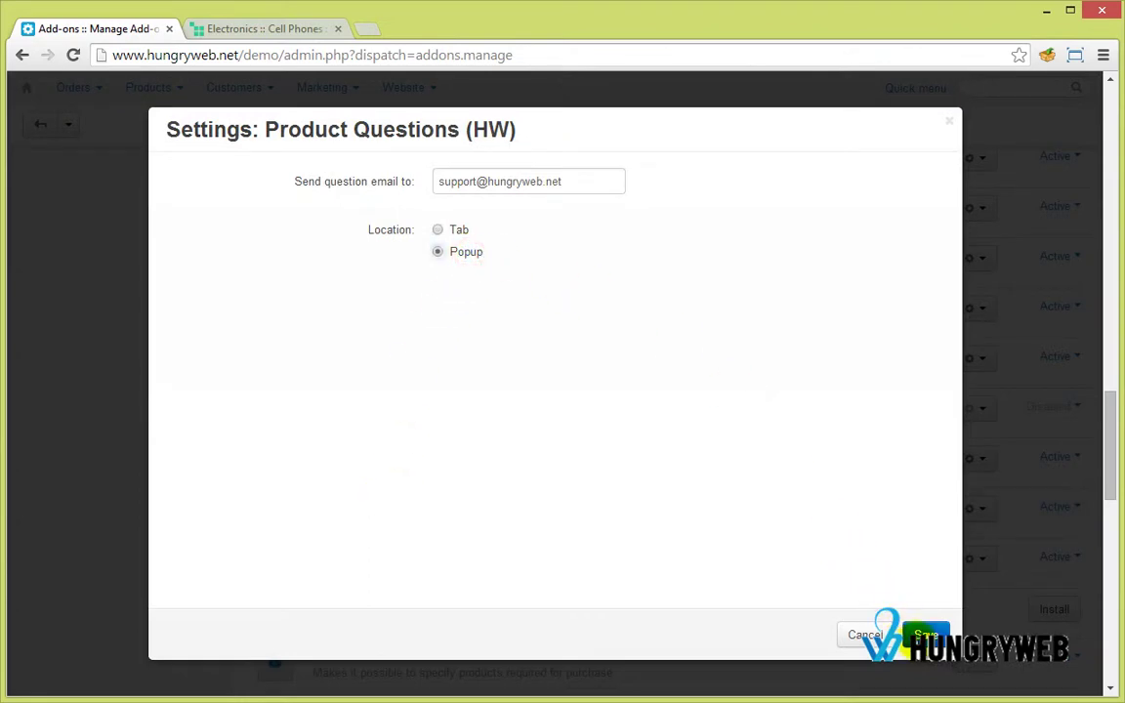
pyautogui.click(926, 635)
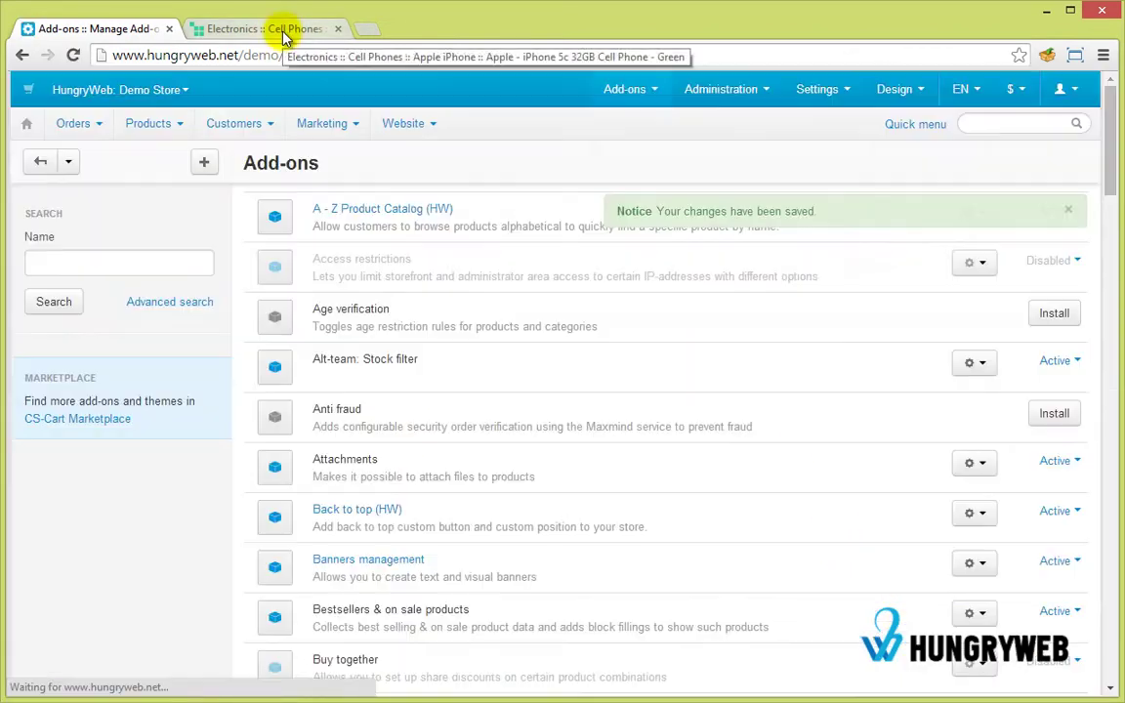
# Reload the storefront iPhone 5c page and find the new Ask a Question link.
pyautogui.click(284, 36)
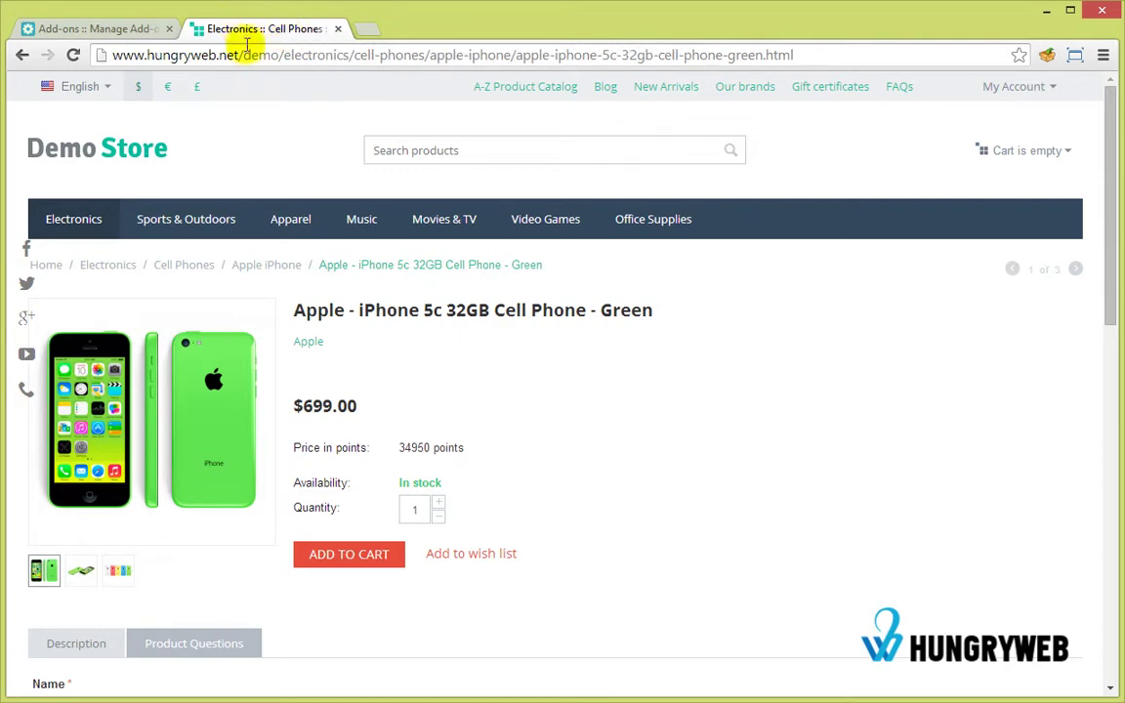
pyautogui.click(73, 55)
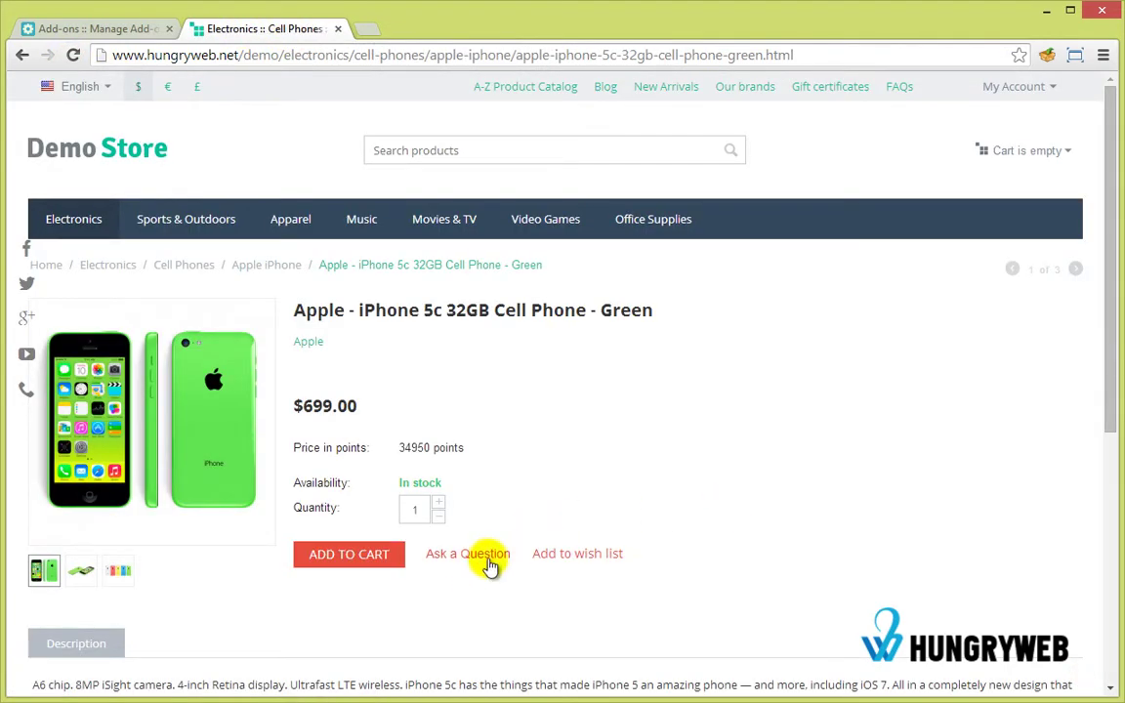
pyautogui.click(439, 554)
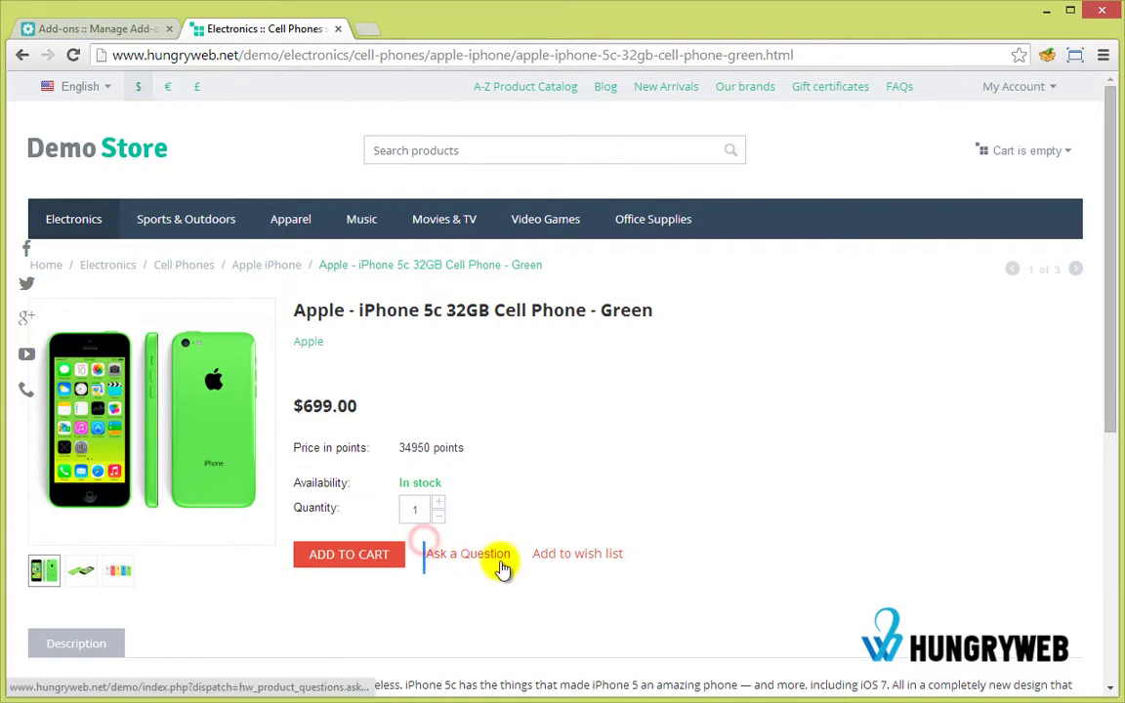
pyautogui.scroll(-3, 664, 439)
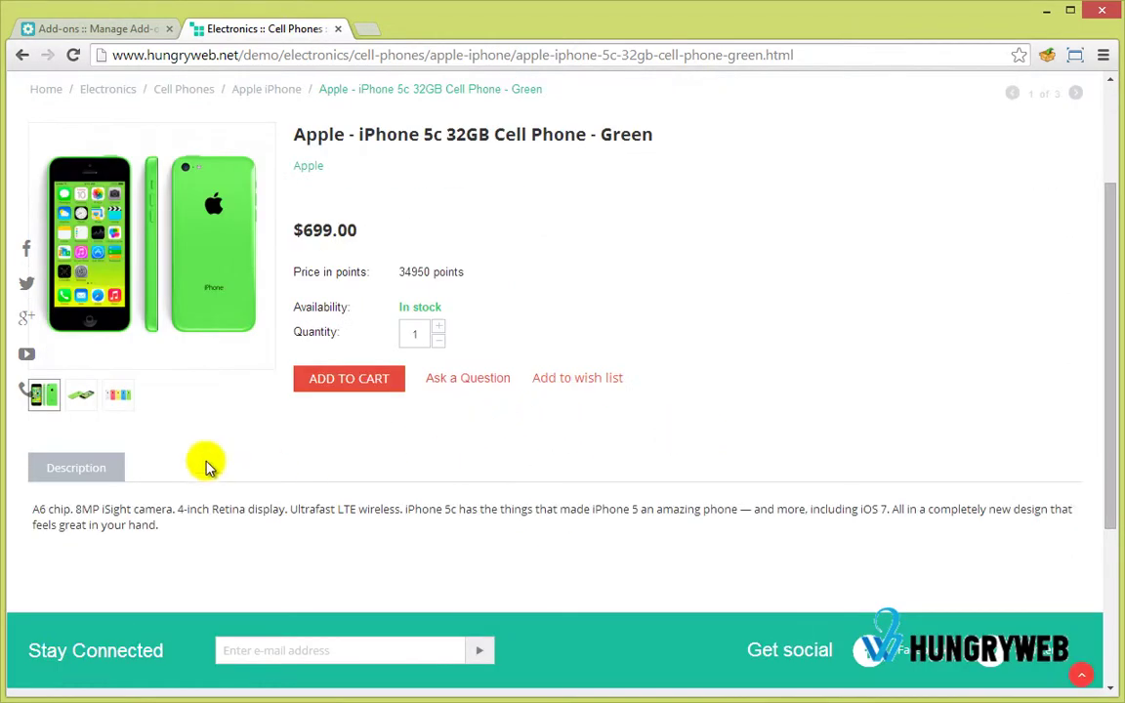
# Open the Ask a Question popup, review its name, e-mail, phone, question and anti-bot fields, then close it.
pyautogui.click(478, 388)
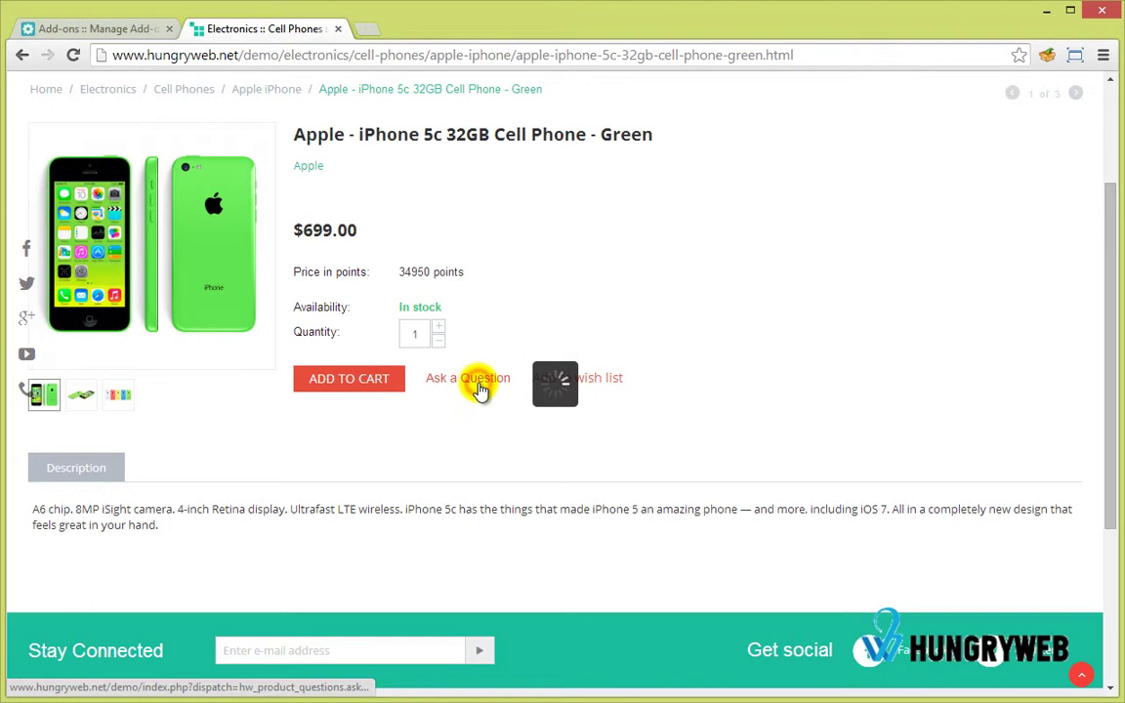
pyautogui.click(786, 439)
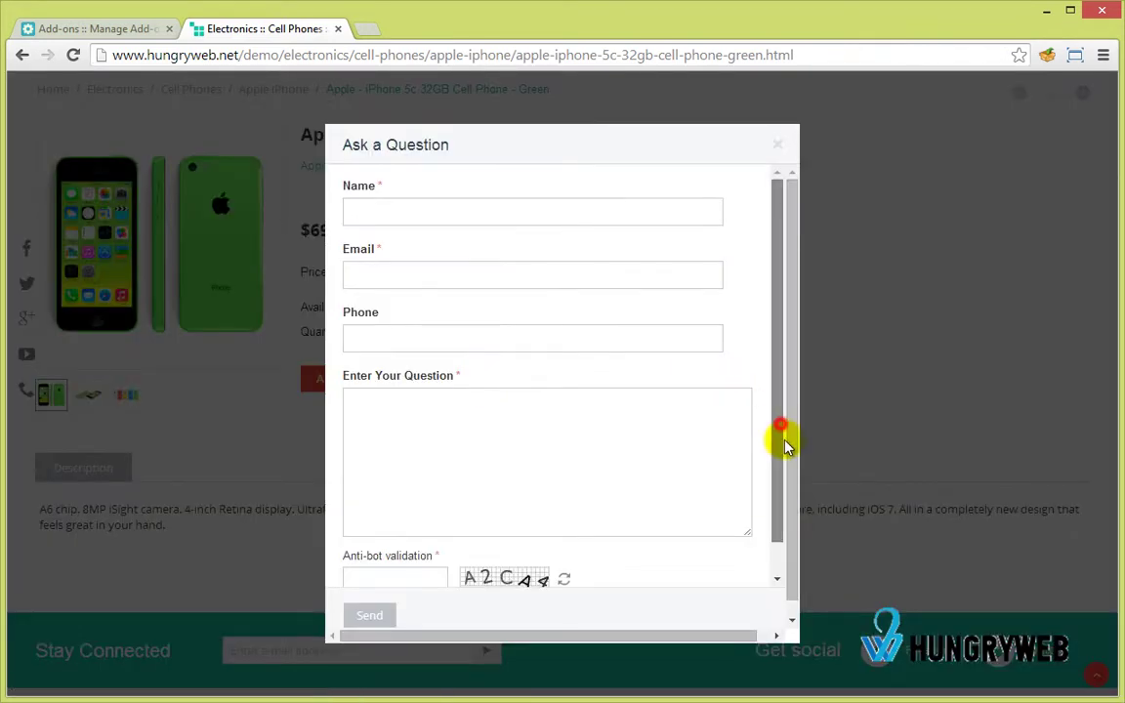
pyautogui.click(796, 532)
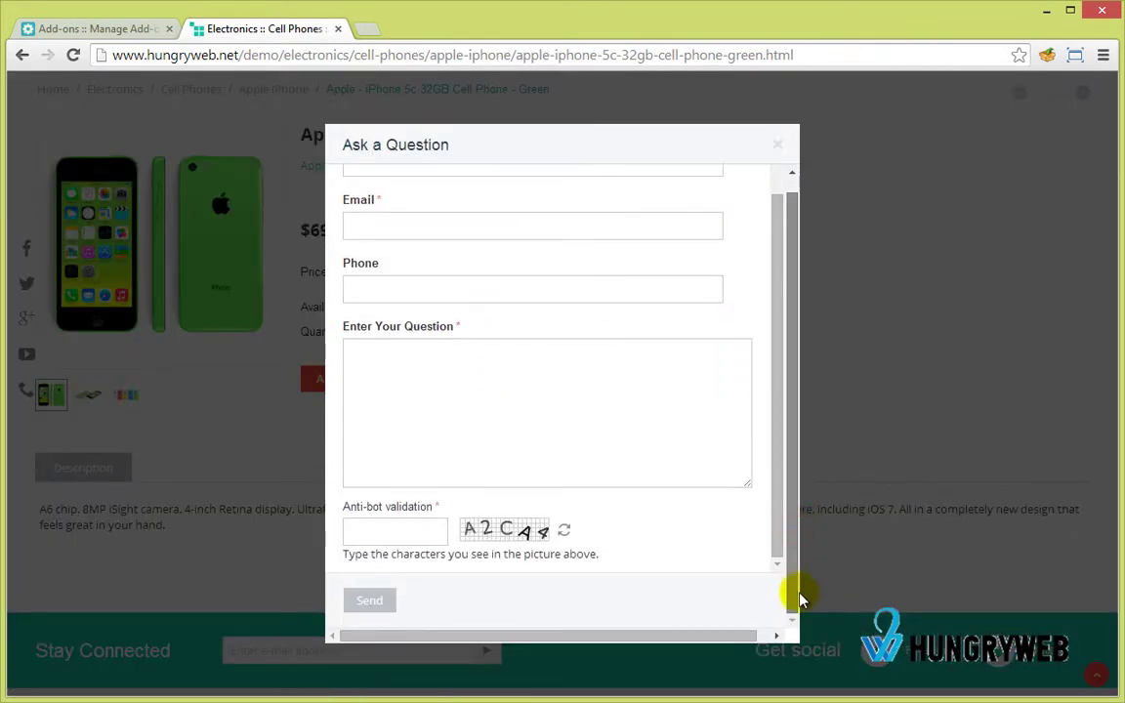
pyautogui.moveTo(800, 589); pyautogui.dragTo(786, 394)
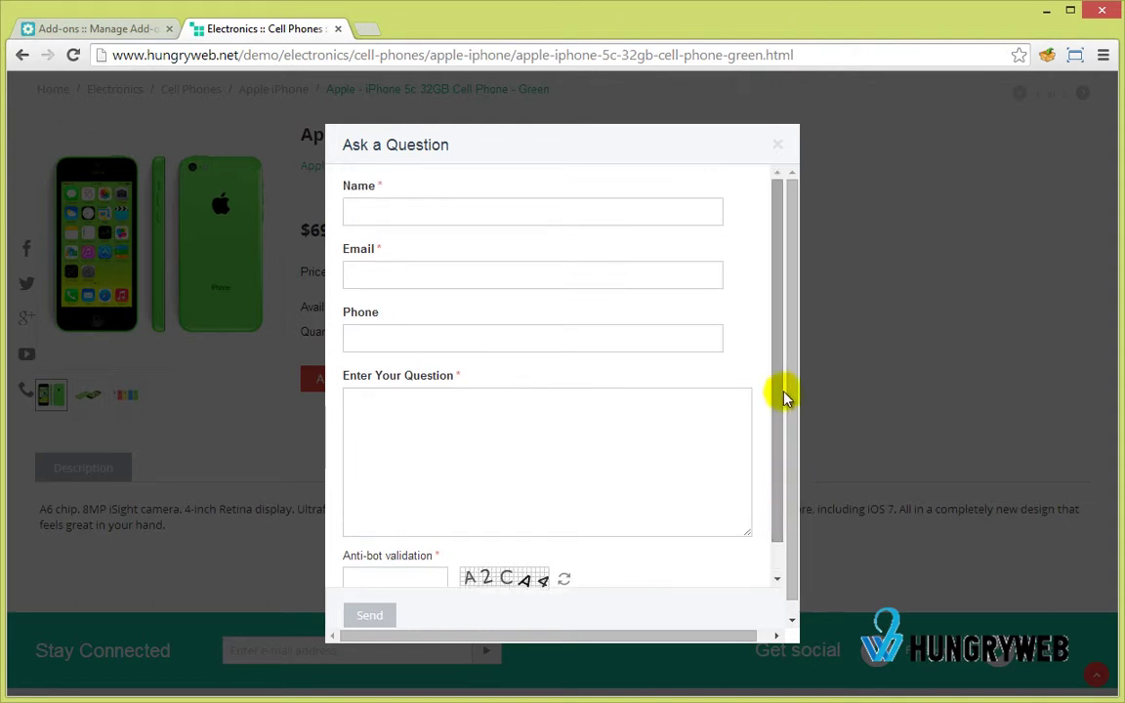
pyautogui.moveTo(786, 397); pyautogui.dragTo(776, 414)
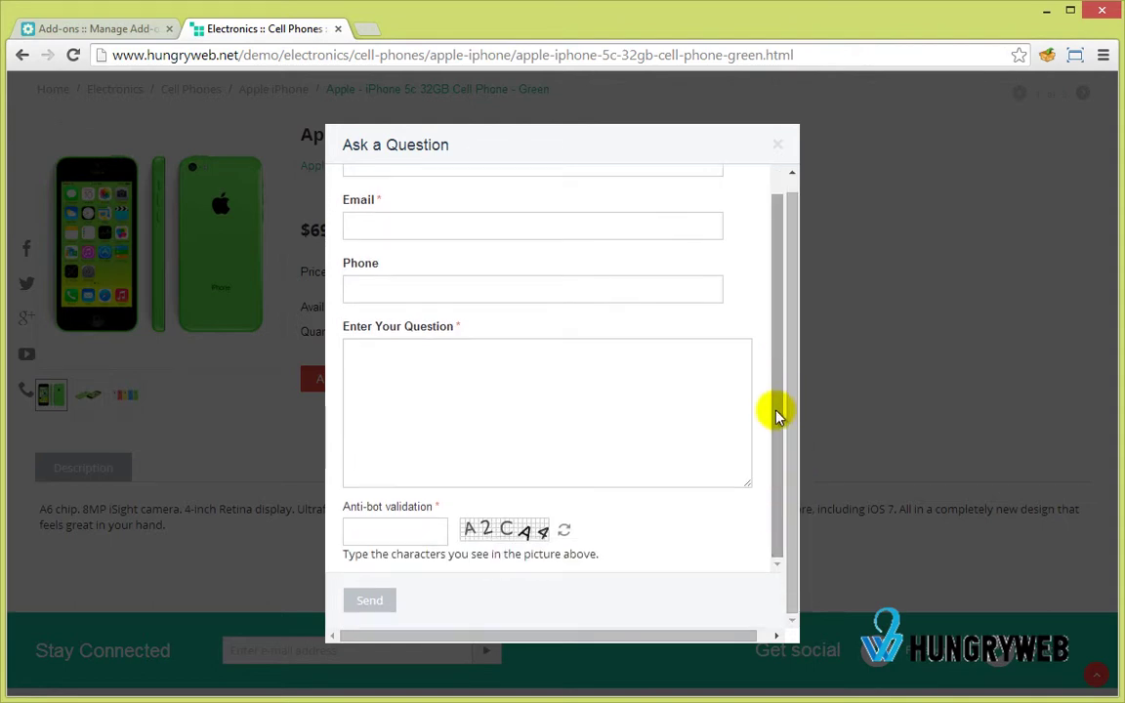
pyautogui.click(779, 149)
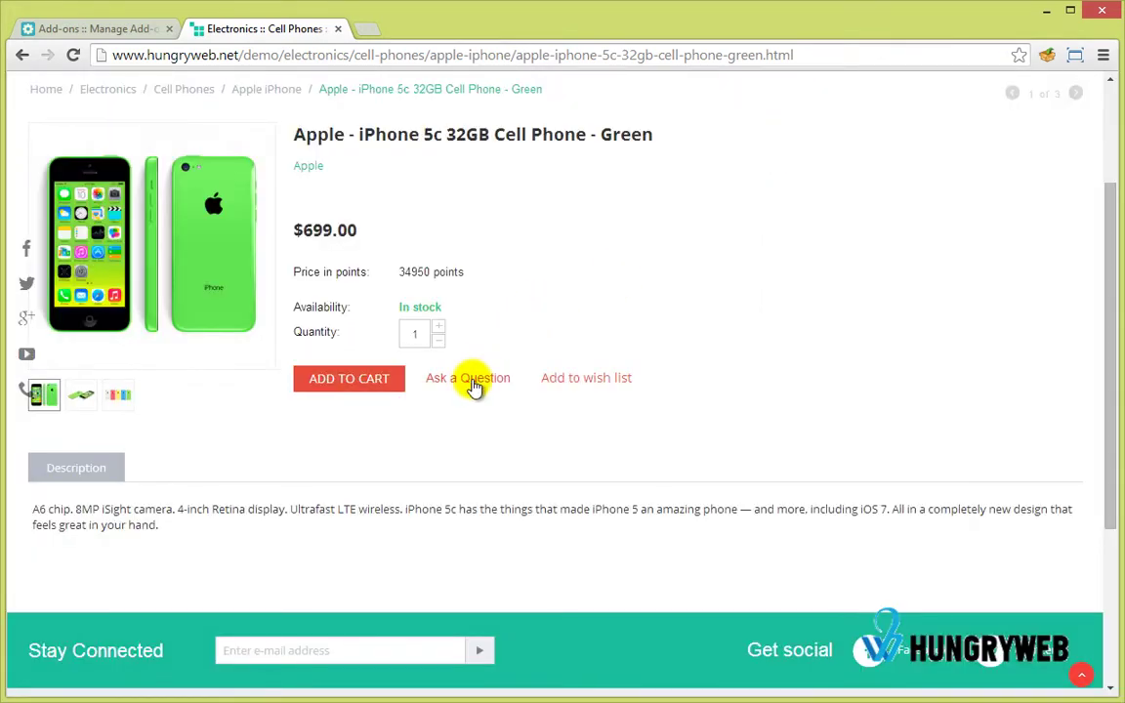
# Set the Product Questions (HW) form Location back to Tab and save.
pyautogui.click(125, 28)
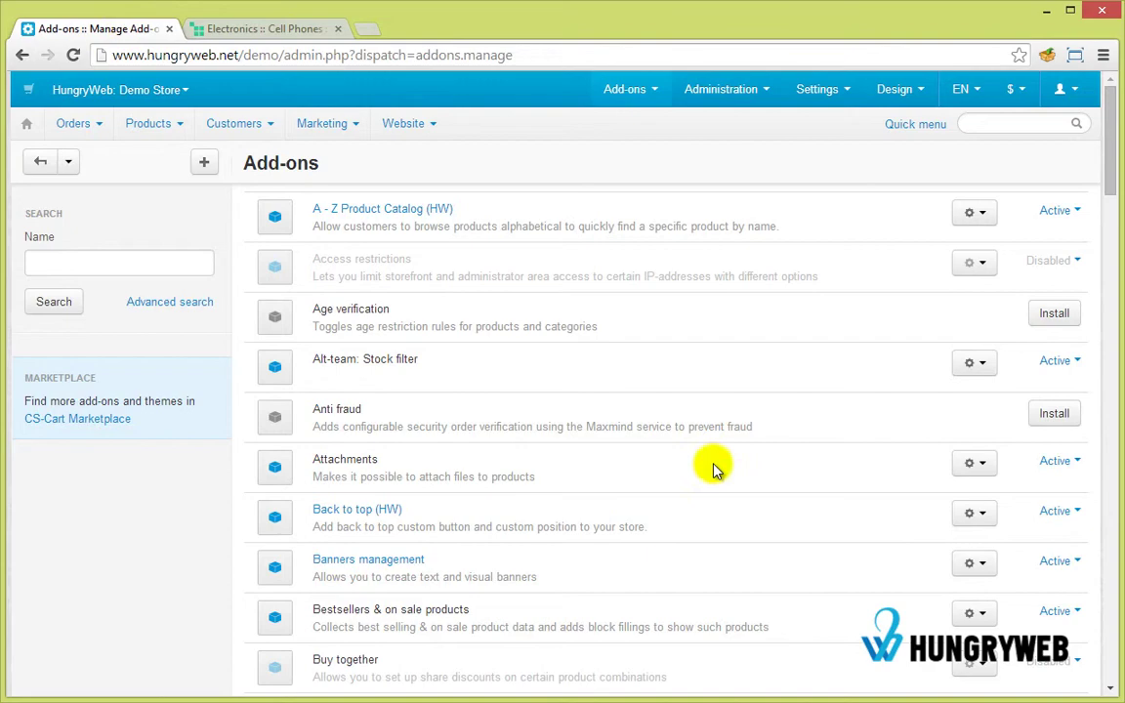
pyautogui.scroll(-10, 660, 452)
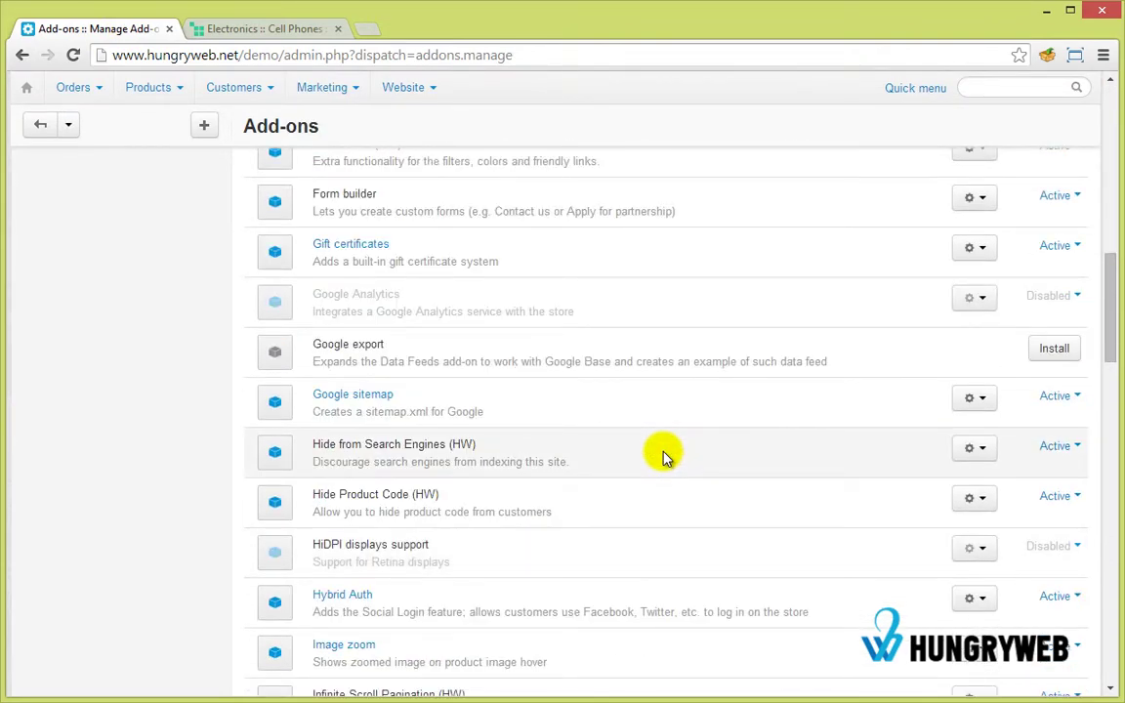
pyautogui.scroll(-2, 634, 457)
pyautogui.scroll(-7, 561, 467)
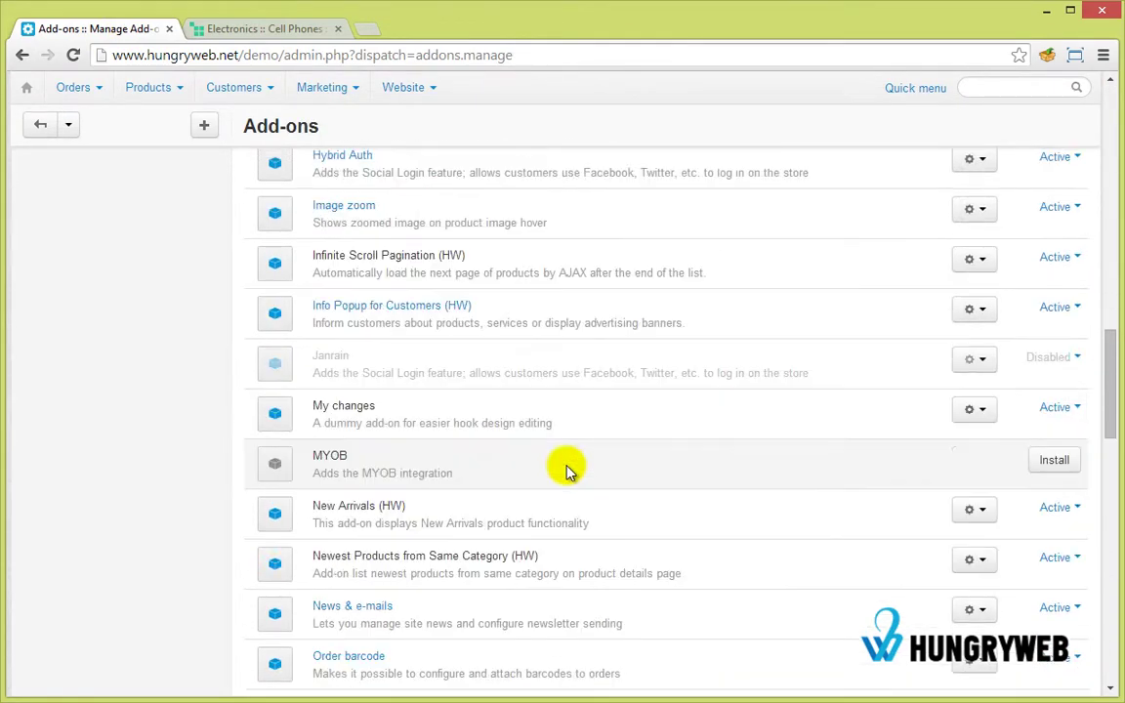
pyautogui.scroll(-5, 564, 470)
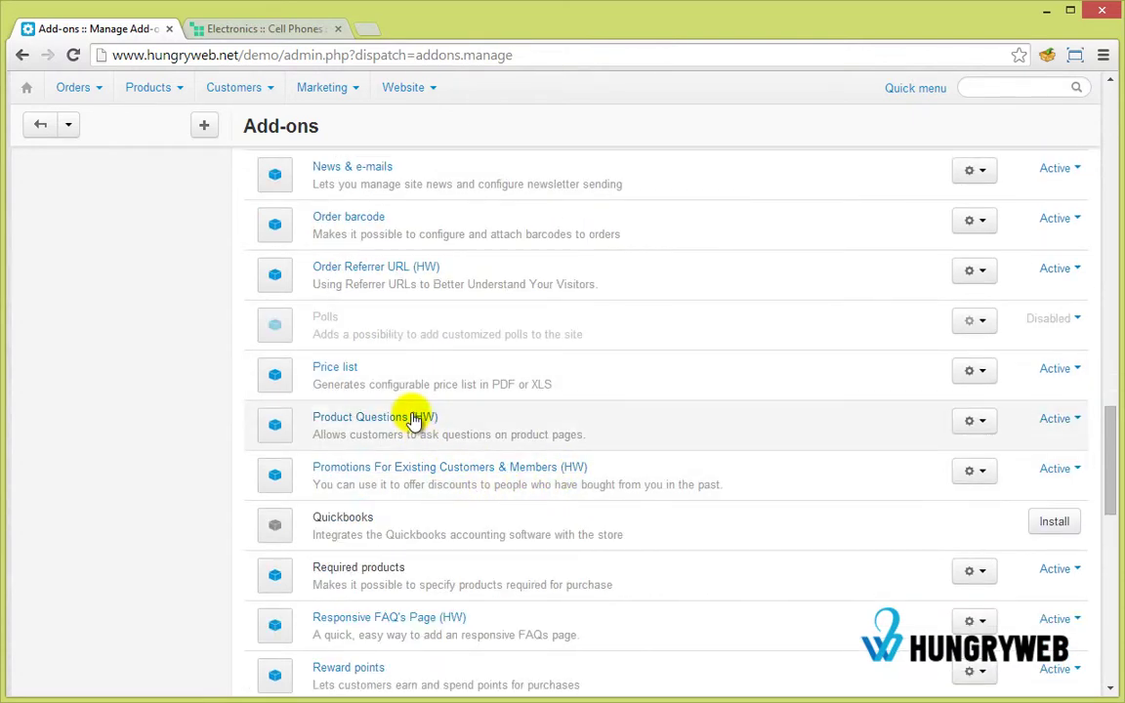
pyautogui.click(412, 418)
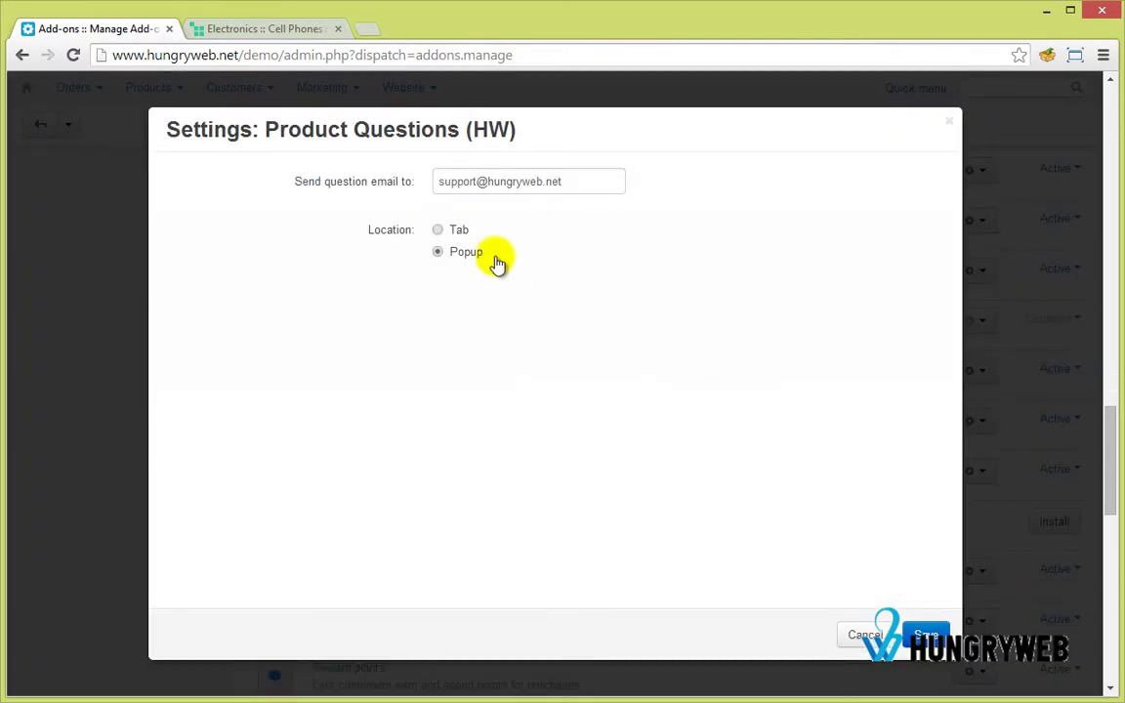
pyautogui.click(466, 233)
pyautogui.click(926, 635)
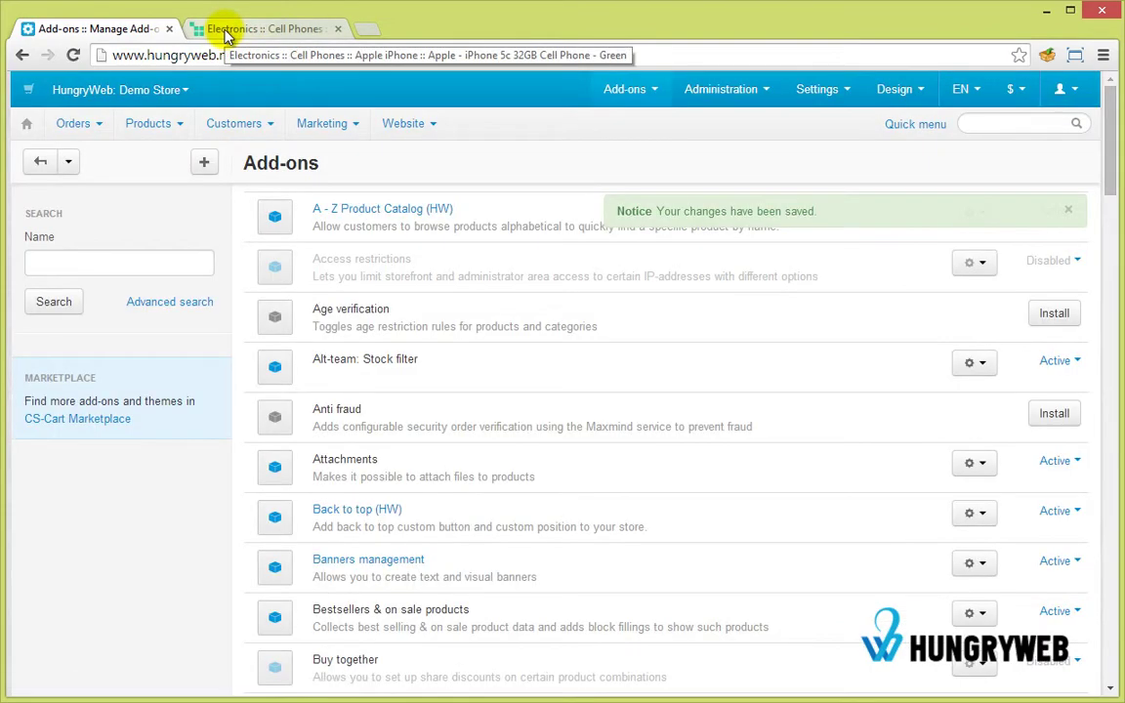
# Reload the storefront iPhone 5c page to show the Product Questions tab again.
pyautogui.click(227, 31)
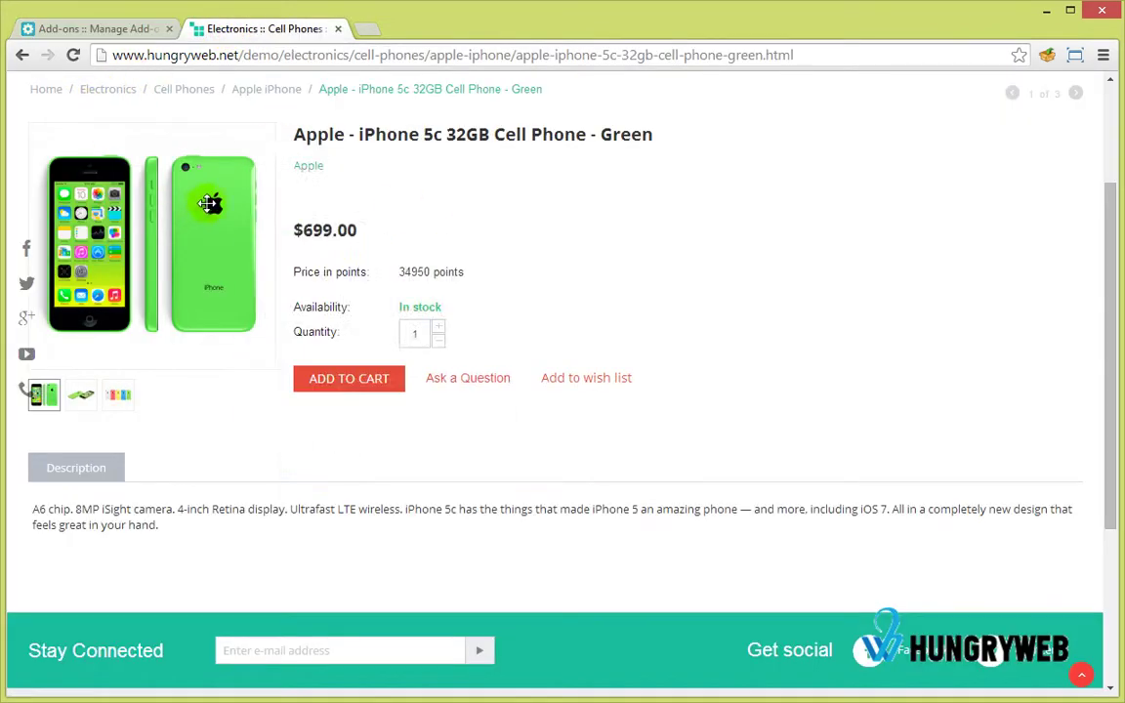
pyautogui.click(75, 58)
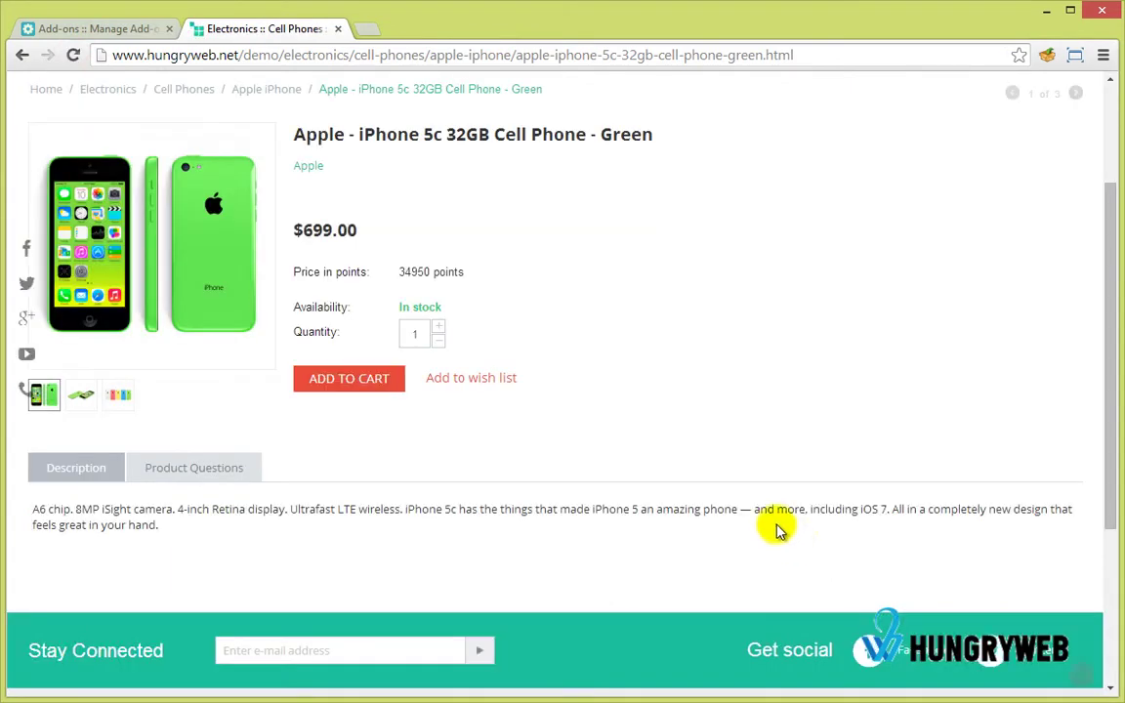
pyautogui.scroll(-2, 378, 403)
# In the Product Questions tab, fill in the customer's name, e-mail, phone and a question.
pyautogui.click(226, 297)
pyautogui.click(100, 357)
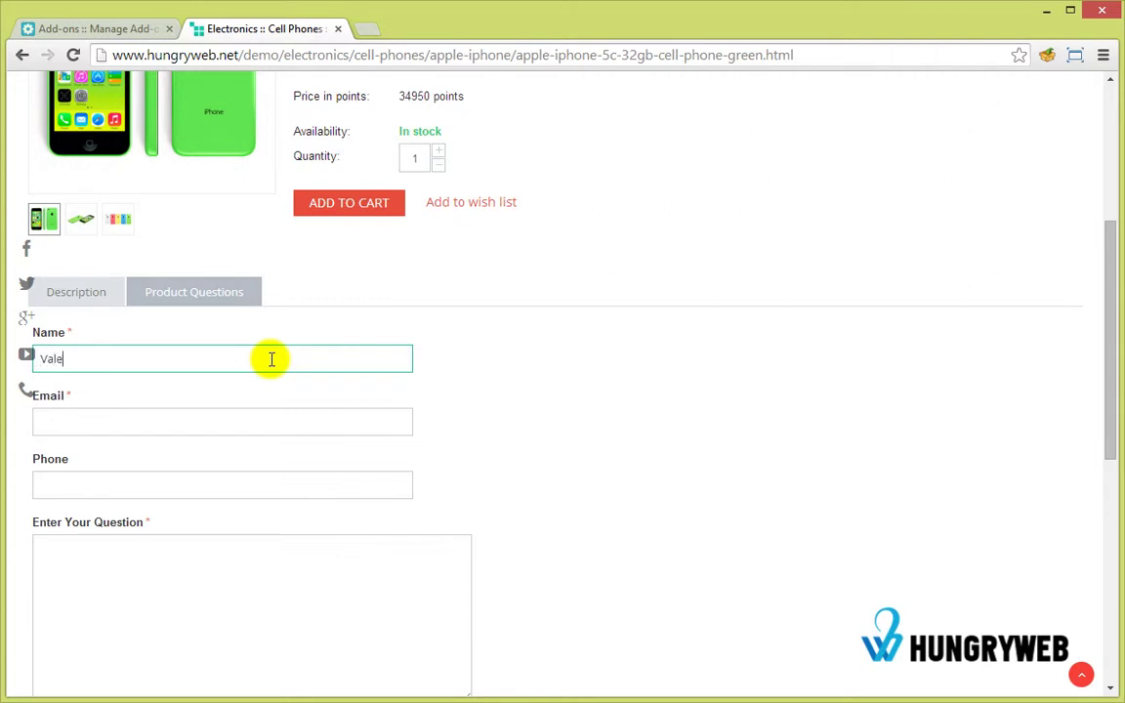
pyautogui.press('Tab')
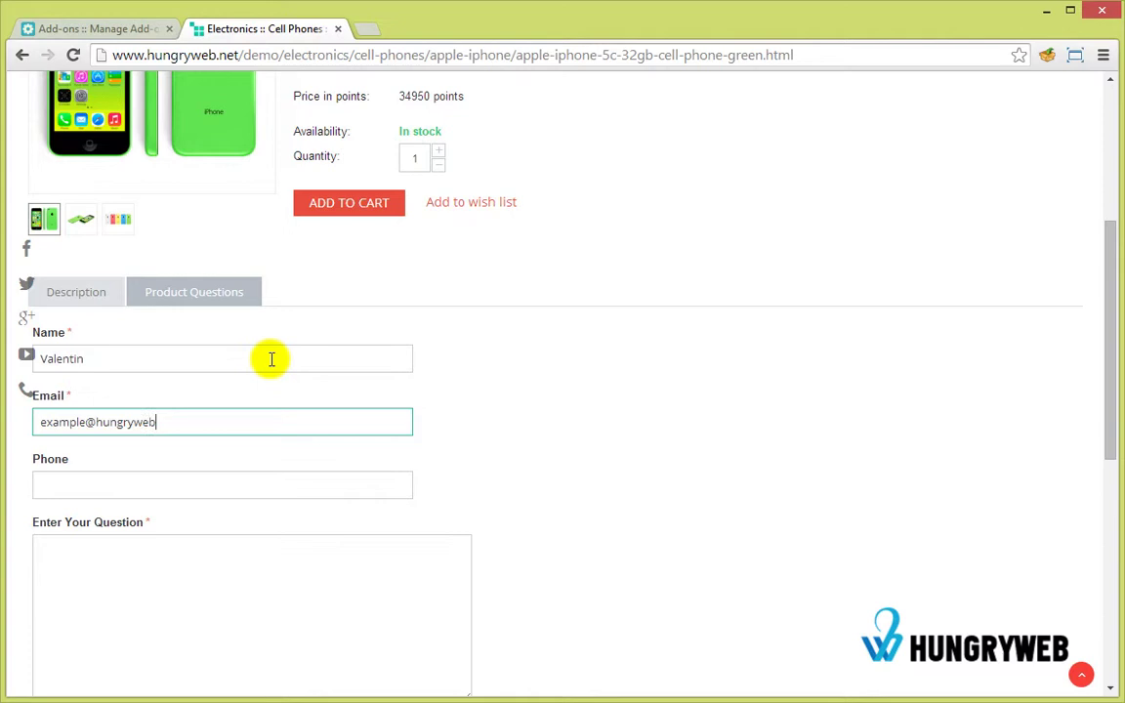
pyautogui.click(201, 488)
pyautogui.click(216, 577)
pyautogui.scroll(-1, 220, 574)
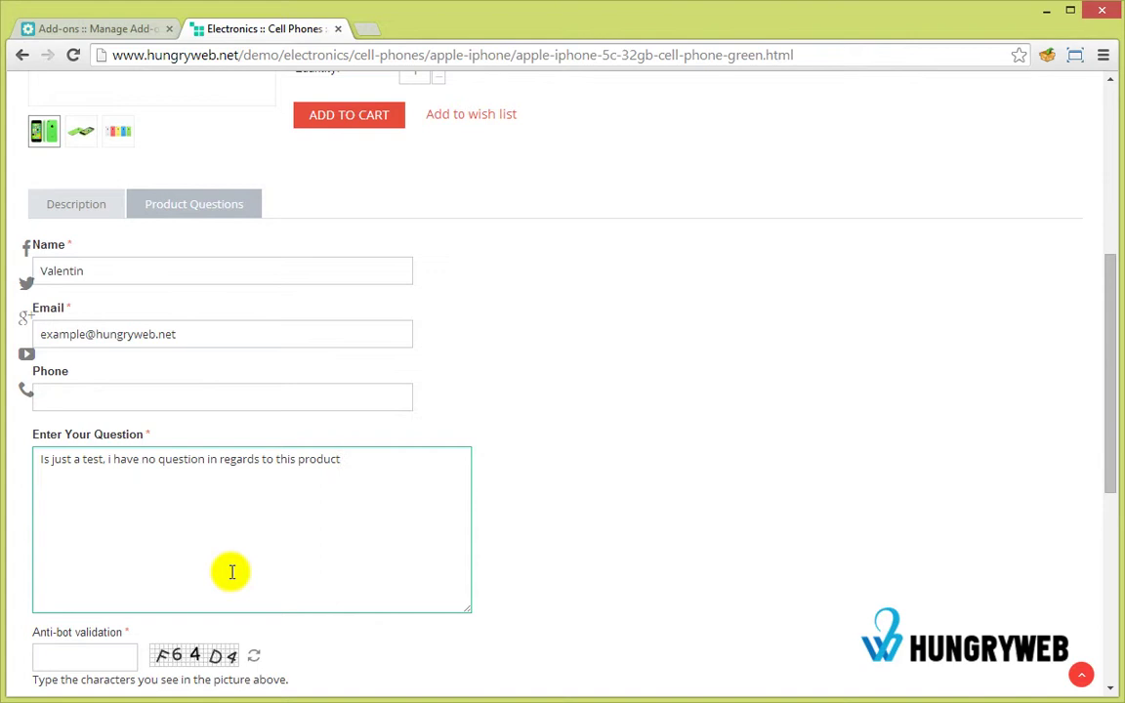
# Enter the anti-bot validation code and send the question, receiving the e-mail-sent confirmation.
pyautogui.click(110, 656)
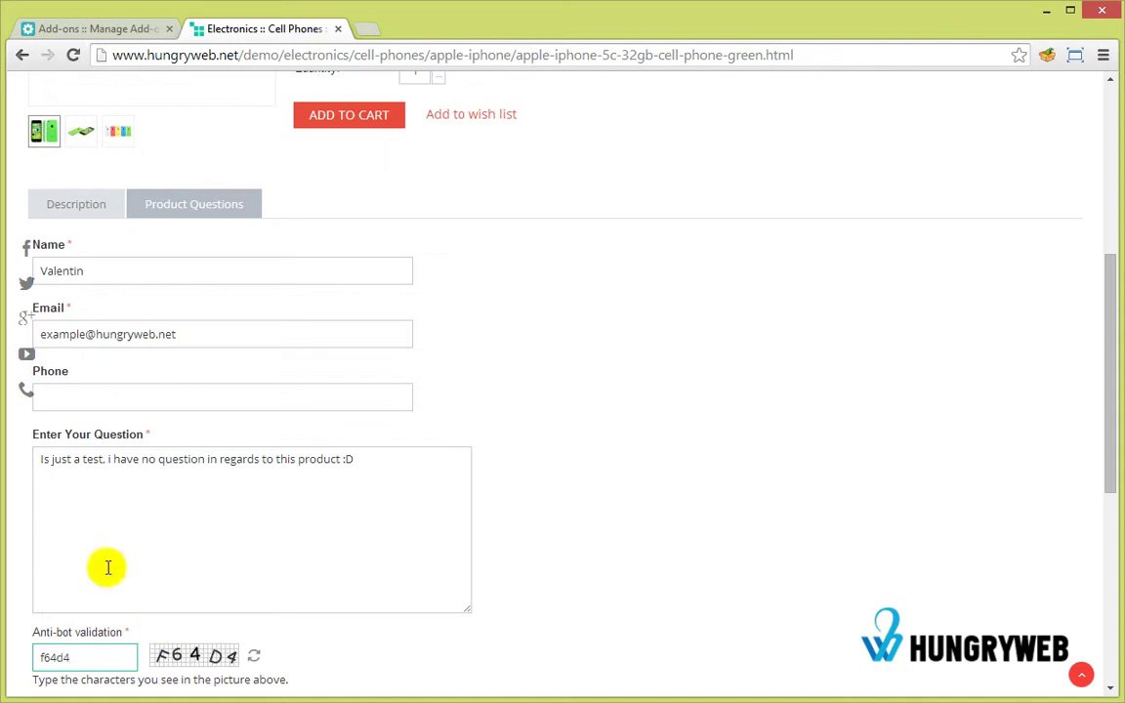
pyautogui.scroll(-3, 108, 566)
pyautogui.click(77, 377)
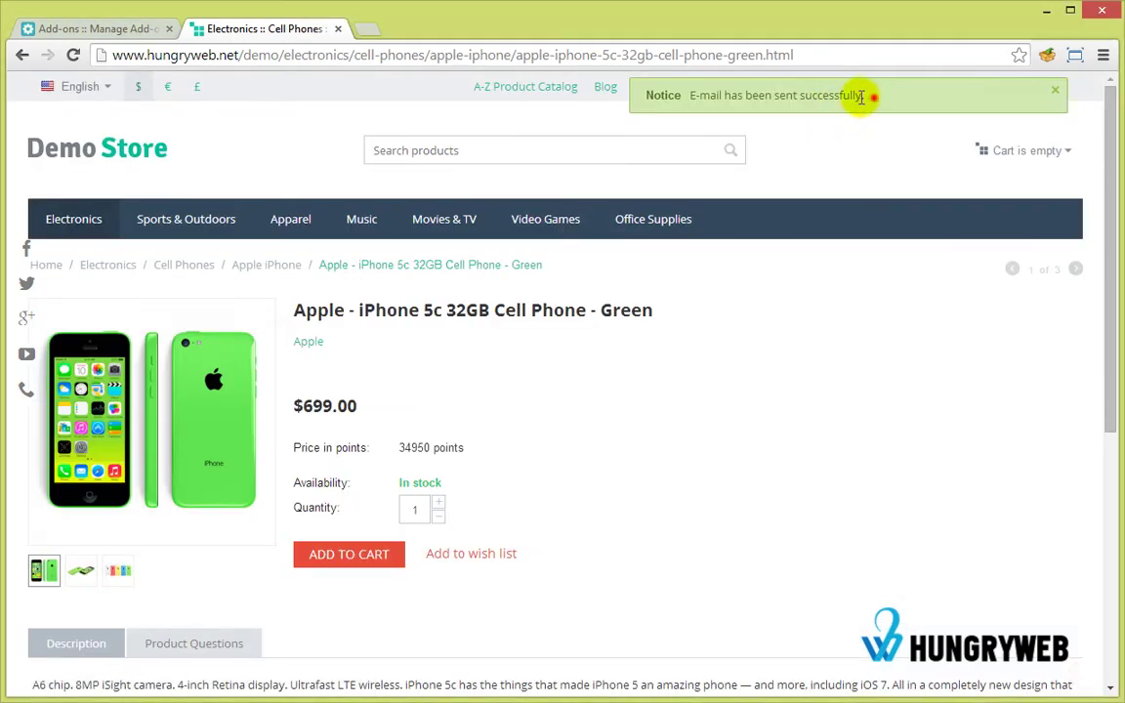
pyautogui.moveTo(866, 96); pyautogui.dragTo(753, 153)
pyautogui.click(874, 369)
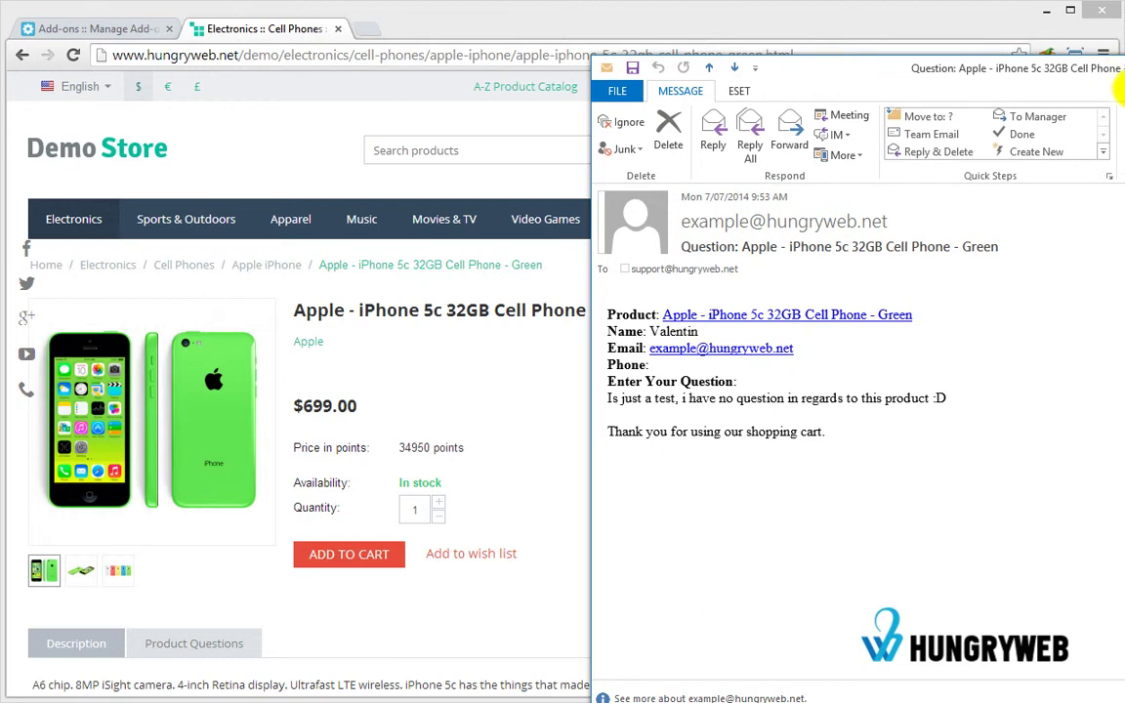
# Review the question e-mail's product link, contact details and question text, then close it.
pyautogui.moveTo(947, 394); pyautogui.dragTo(758, 382)
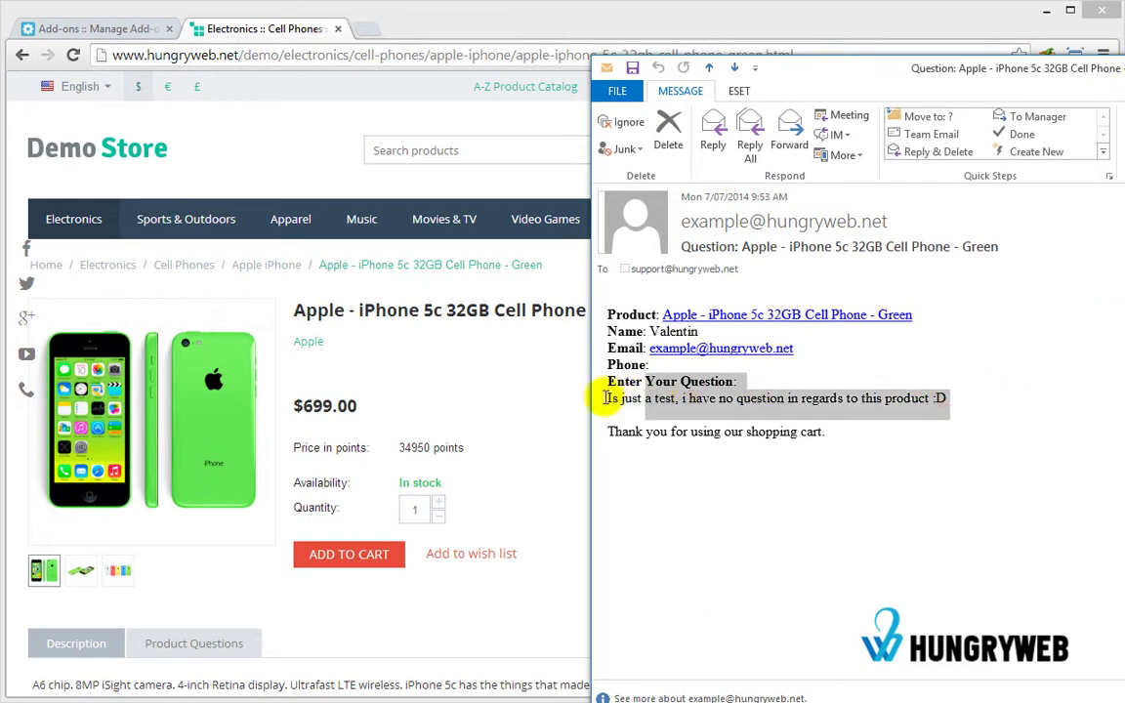
pyautogui.click(637, 364)
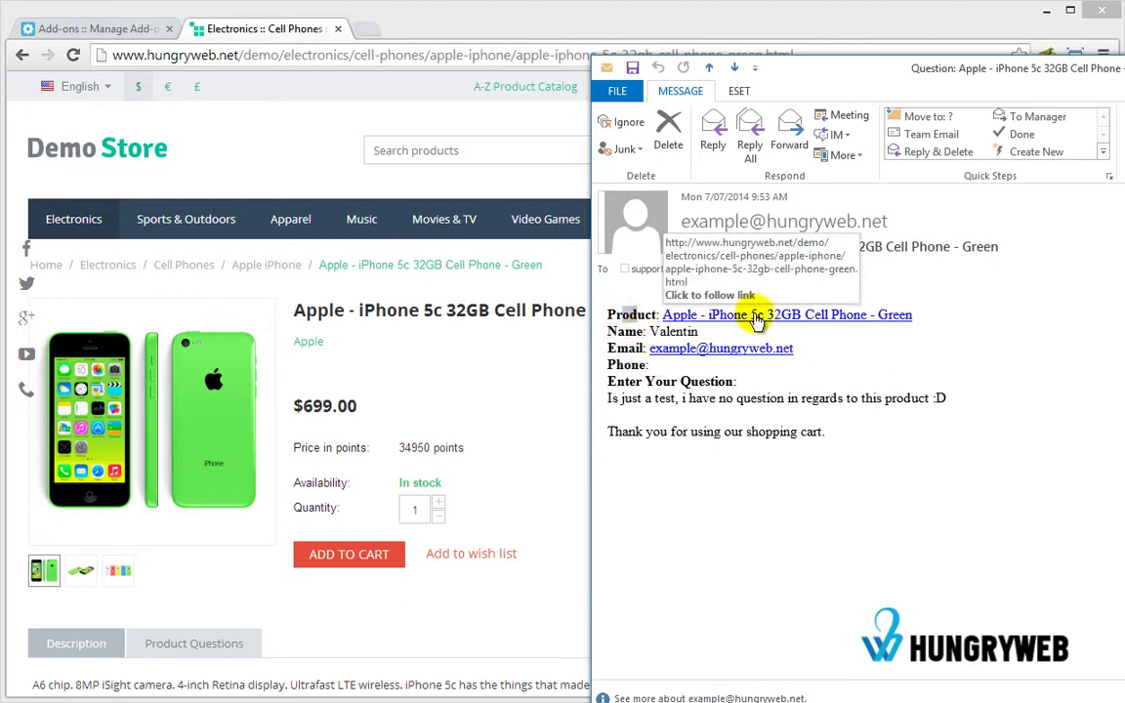
pyautogui.click(1040, 345)
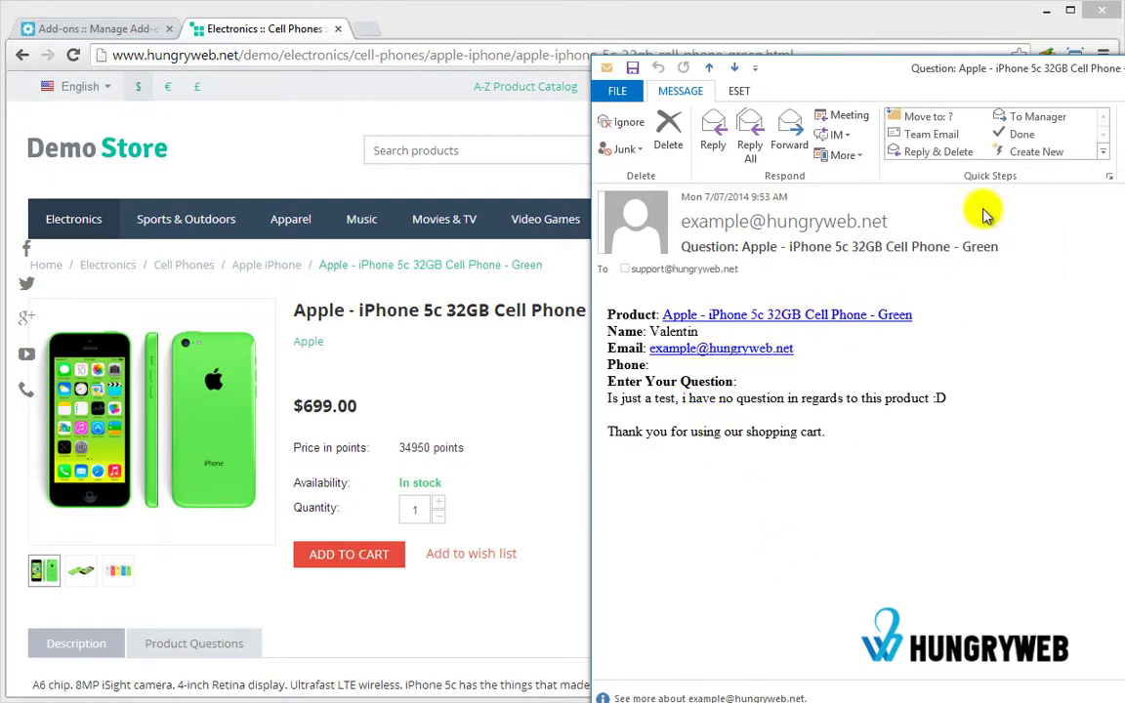
pyautogui.press('Escape')
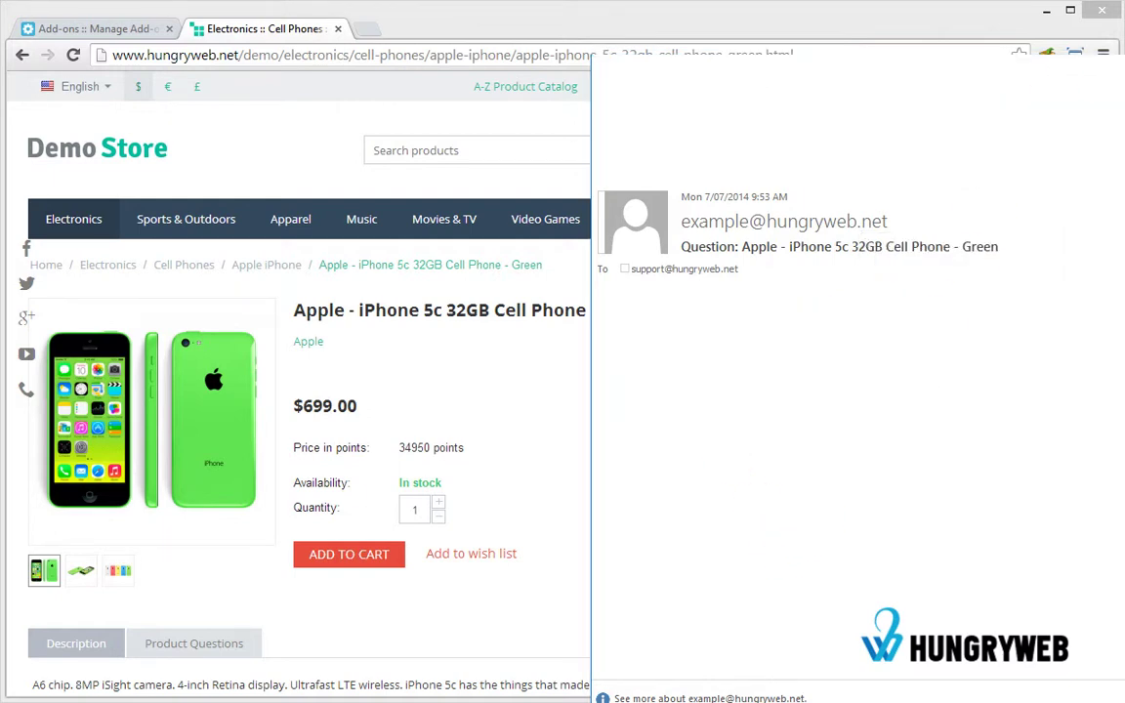
# Return to the storefront home page with the Holiday Sale on TVs banner via the Demo Store logo.
pyautogui.click(90, 161)
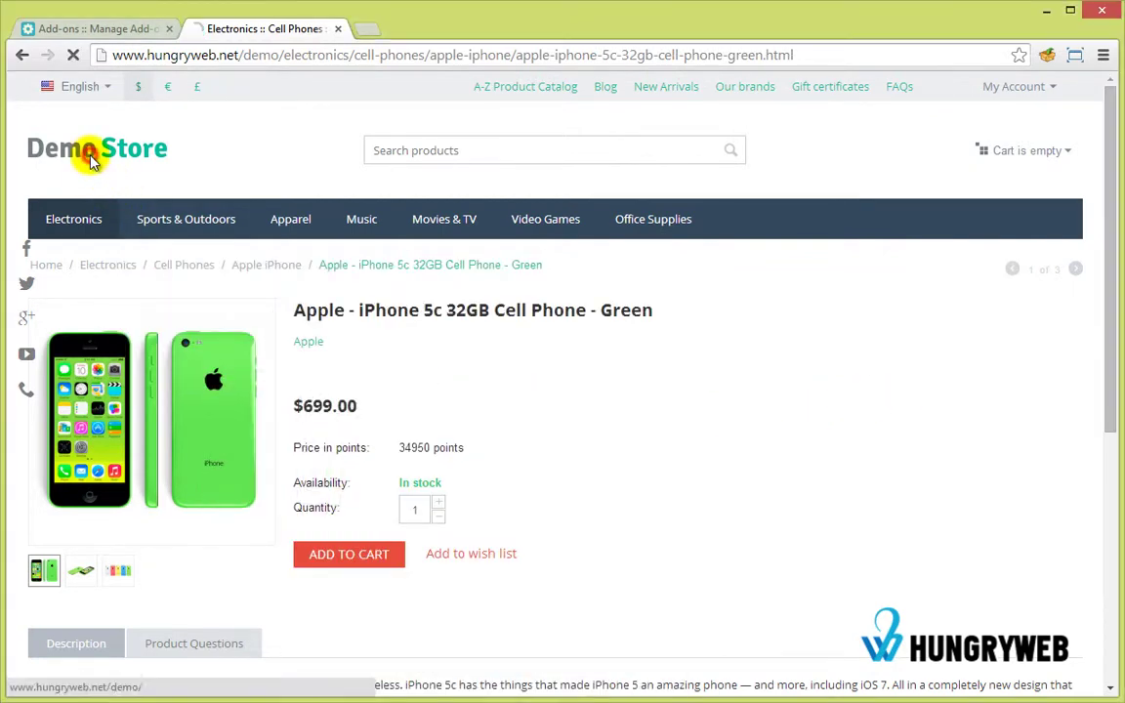